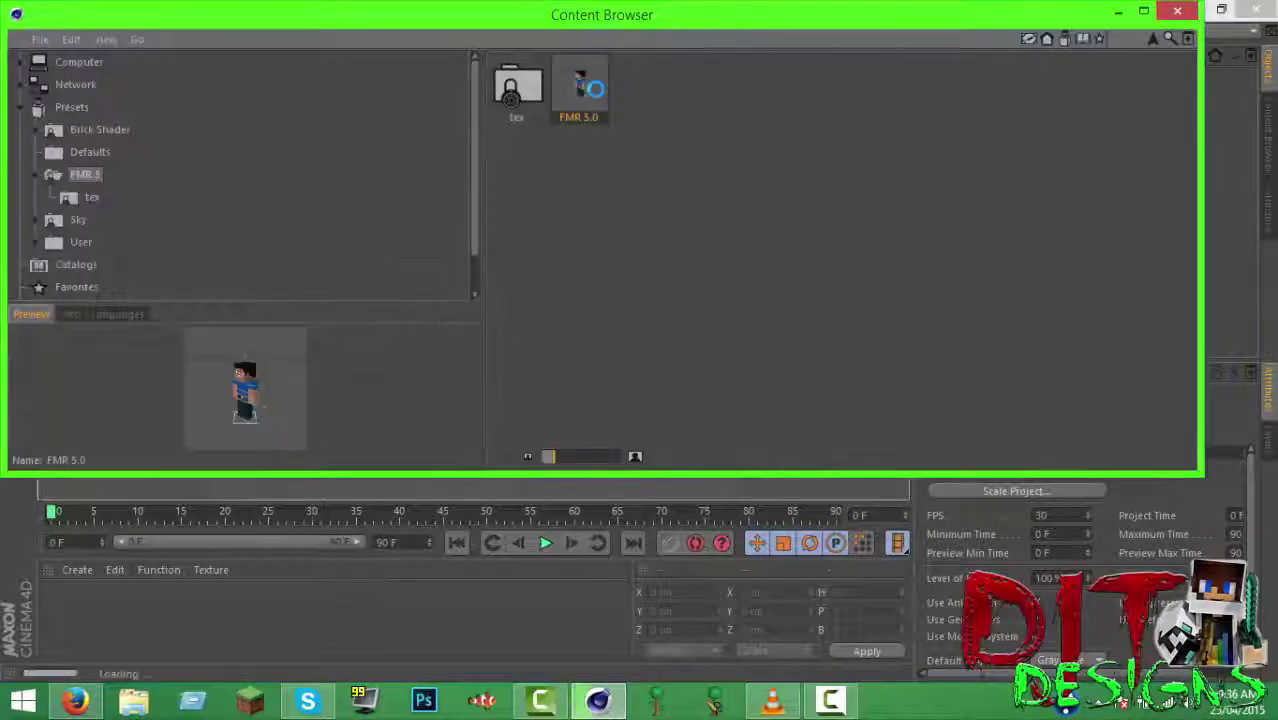
- Load the FMR 5.0 character rig from the presets and apply a custom skin file to it
{"action": "double_click", "coordinate": [590, 90]}
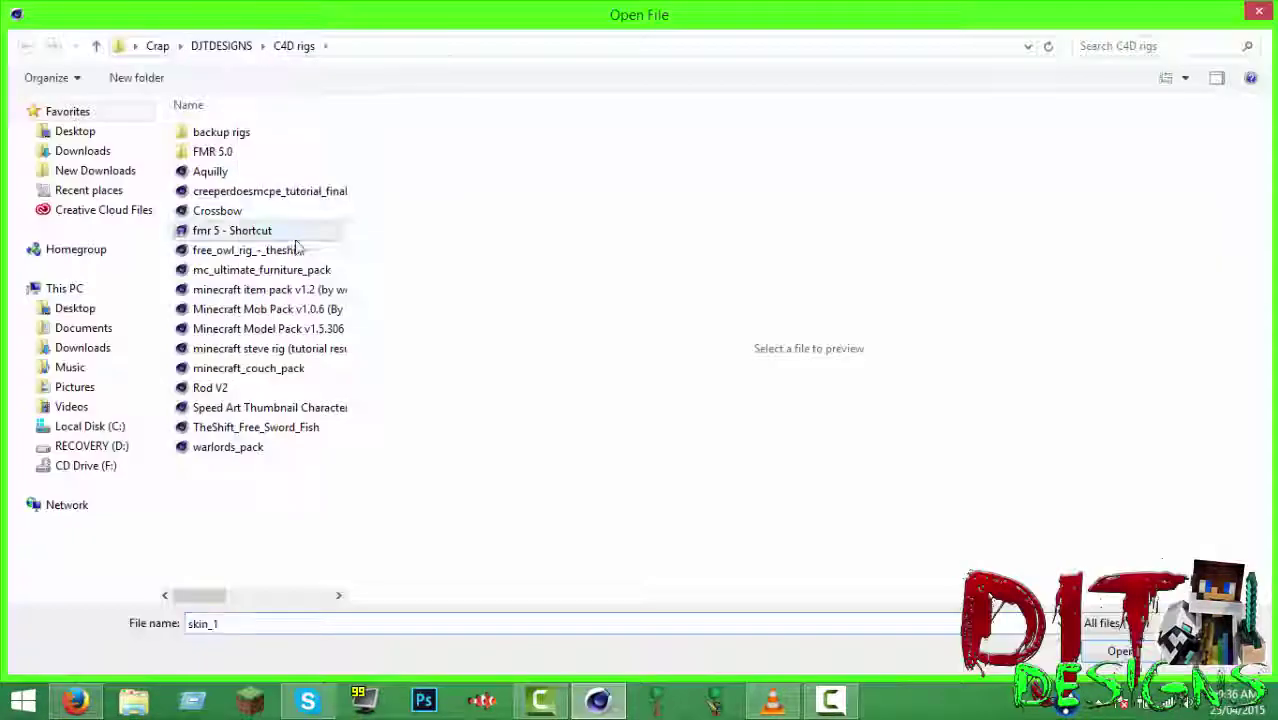
{"action": "double_click", "coordinate": [297, 248]}
{"action": "double_click", "coordinate": [288, 553]}
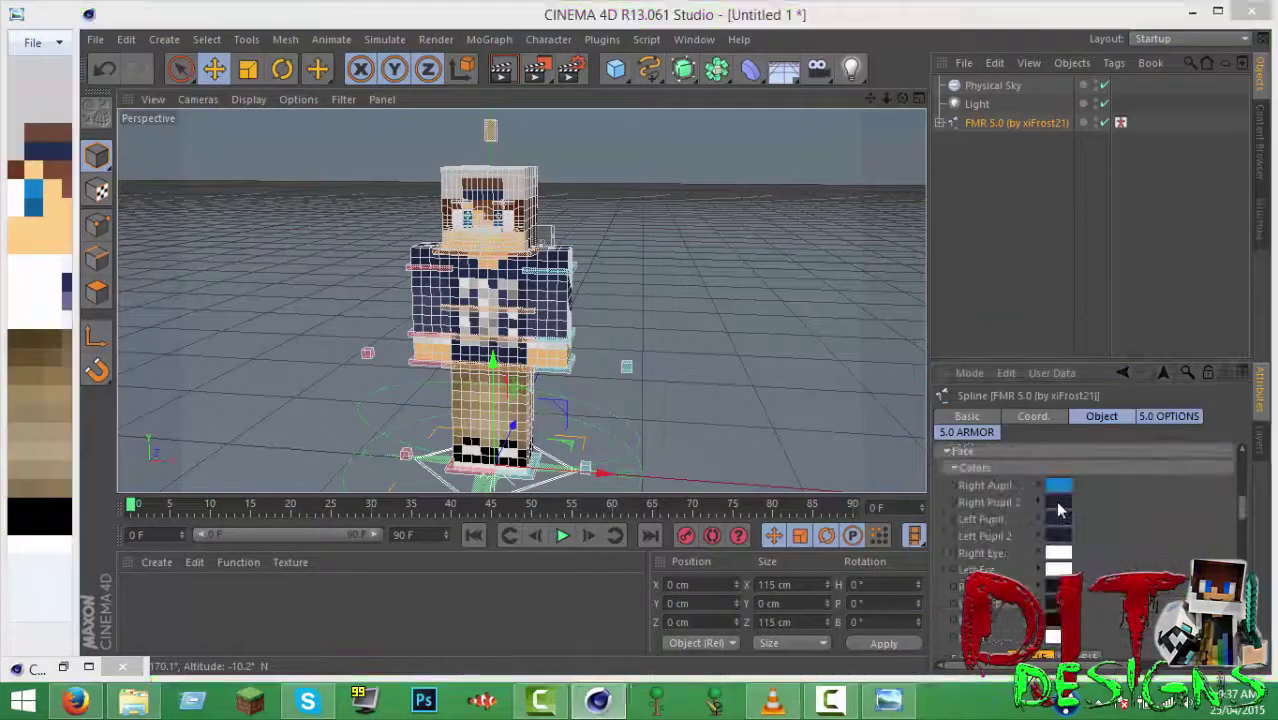
- Match the rig's pupil colours to the blue in the skin image and set the eyes to Double
{"action": "left_click", "coordinate": [44, 207]}
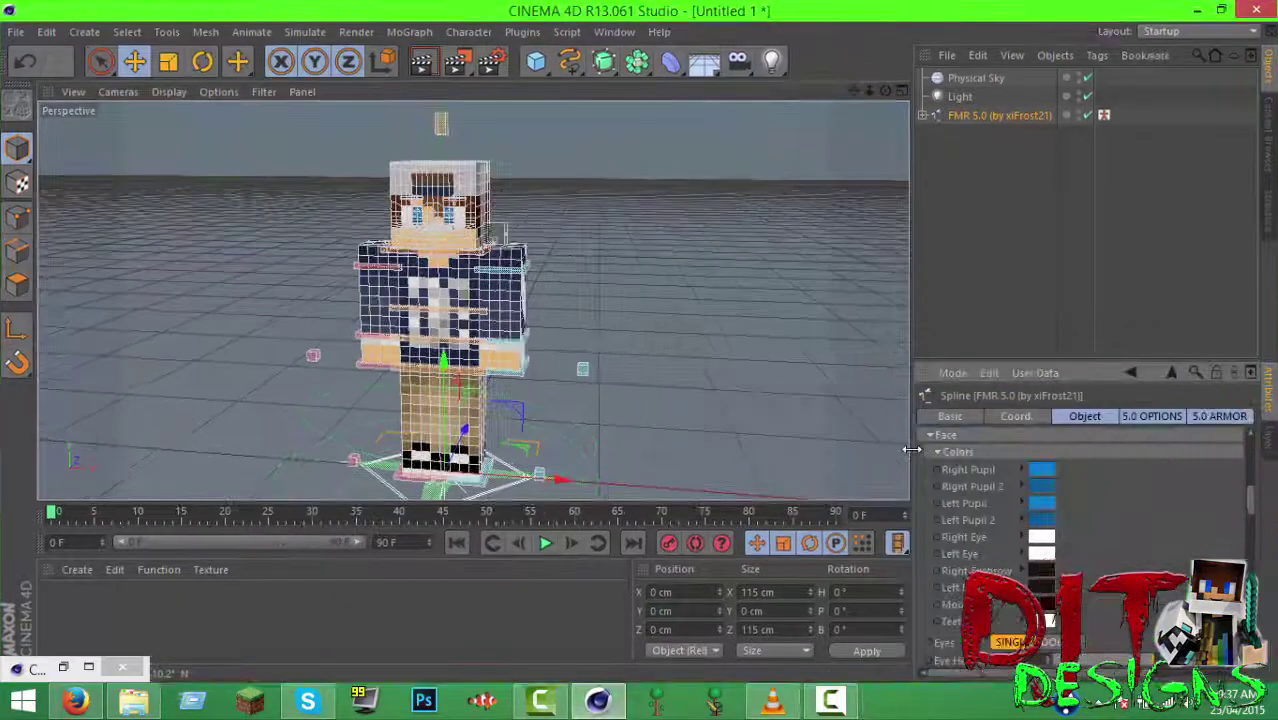
{"action": "scroll", "coordinate": [1005, 492], "scroll_direction": "down", "scroll_amount": 3}
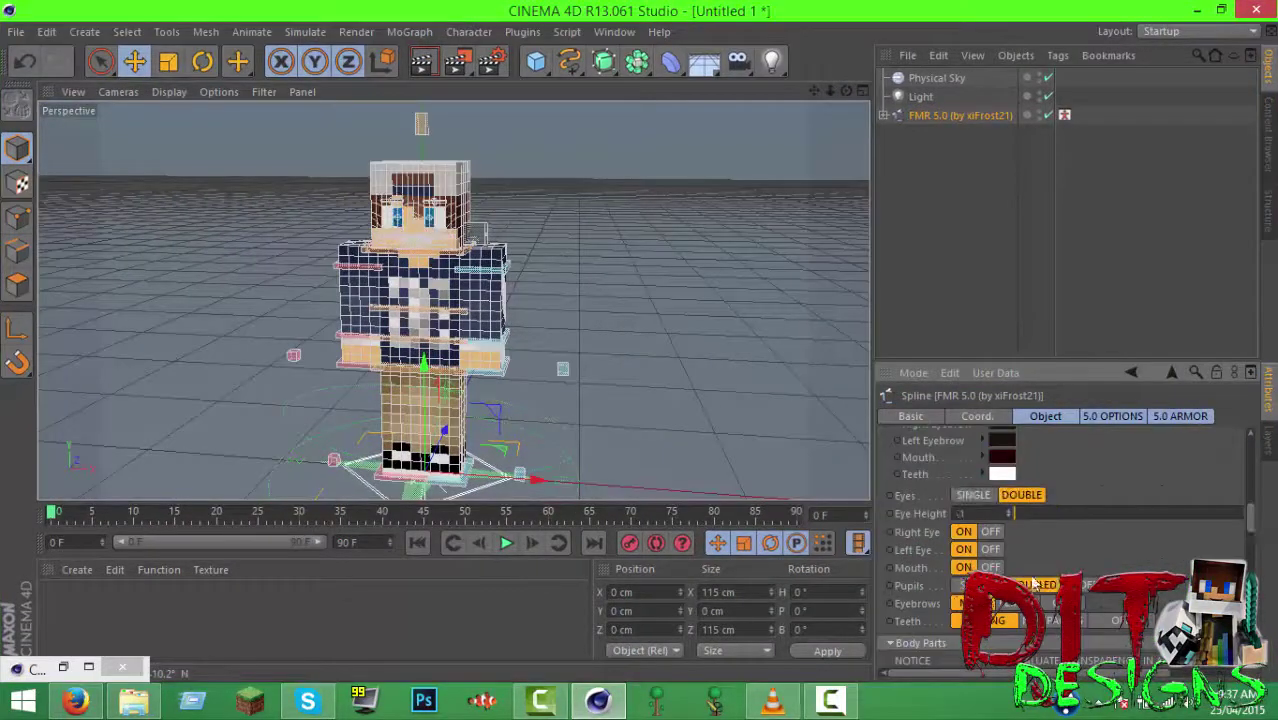
{"action": "scroll", "coordinate": [1057, 625], "scroll_direction": "up", "scroll_amount": 5}
{"action": "left_click", "coordinate": [890, 508]}
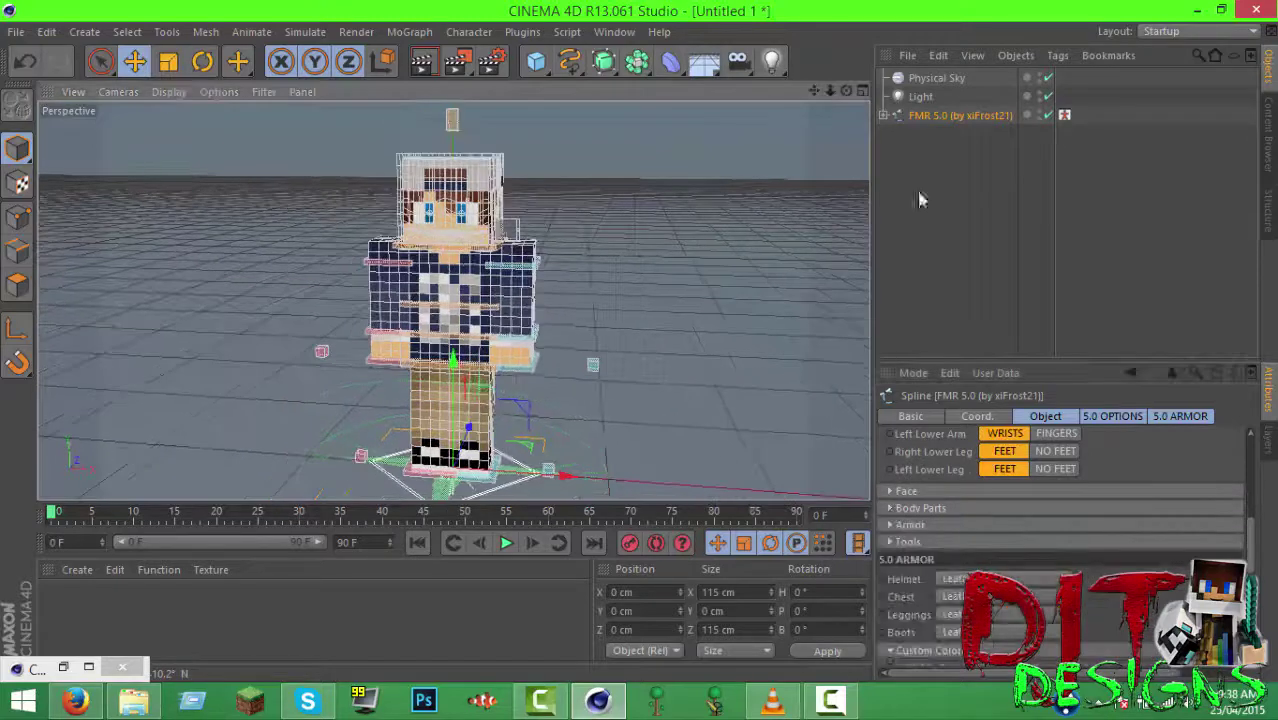
- Pose the character by moving the arm and leg controls and rotating the head and hip controls
{"action": "left_click", "coordinate": [513, 325]}
{"action": "left_click_drag", "start_coordinate": [529, 336], "coordinate": [571, 329]}
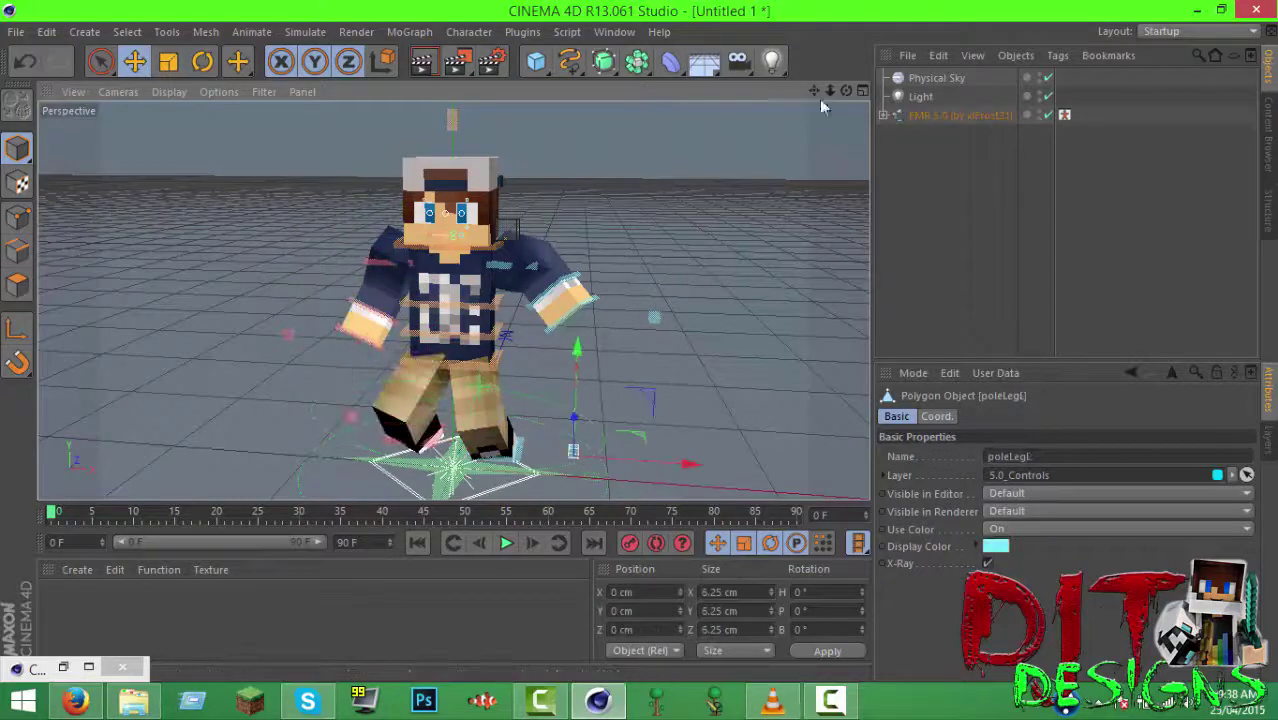
{"action": "left_click", "coordinate": [441, 212]}
{"action": "key", "text": "r"}
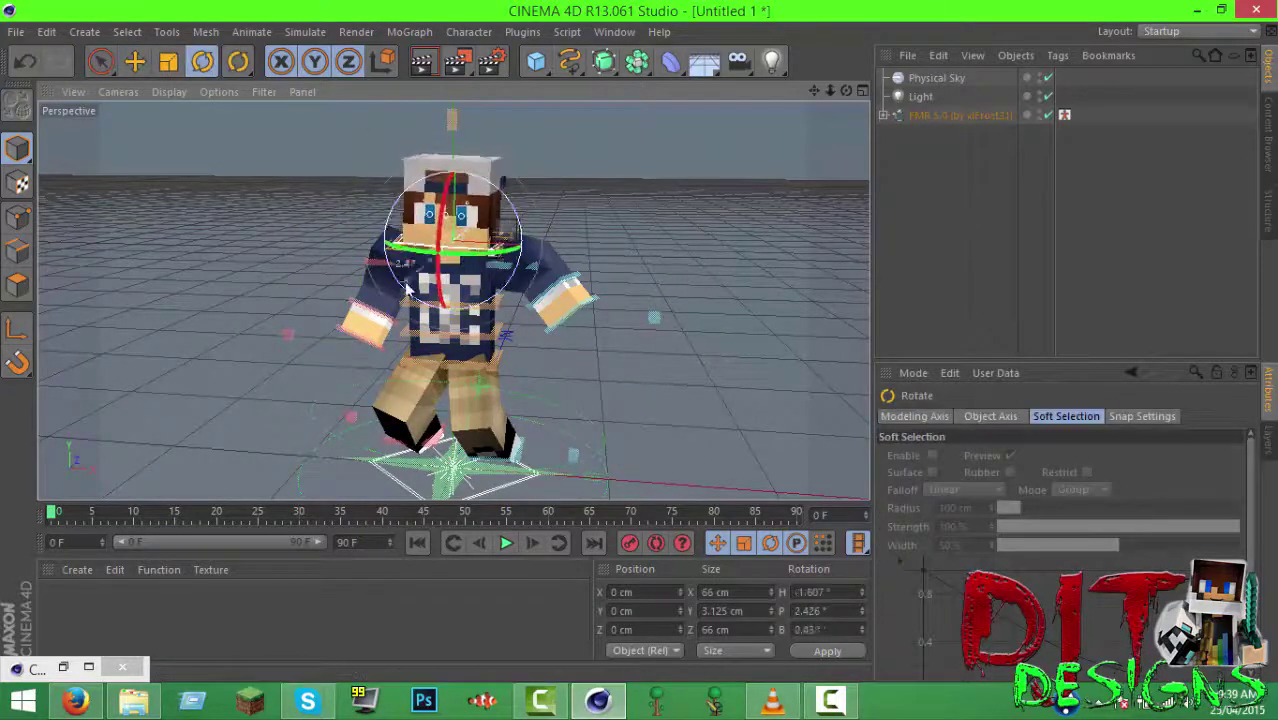
{"action": "left_click", "coordinate": [444, 290]}
{"action": "left_click_drag", "start_coordinate": [423, 322], "coordinate": [391, 315]}
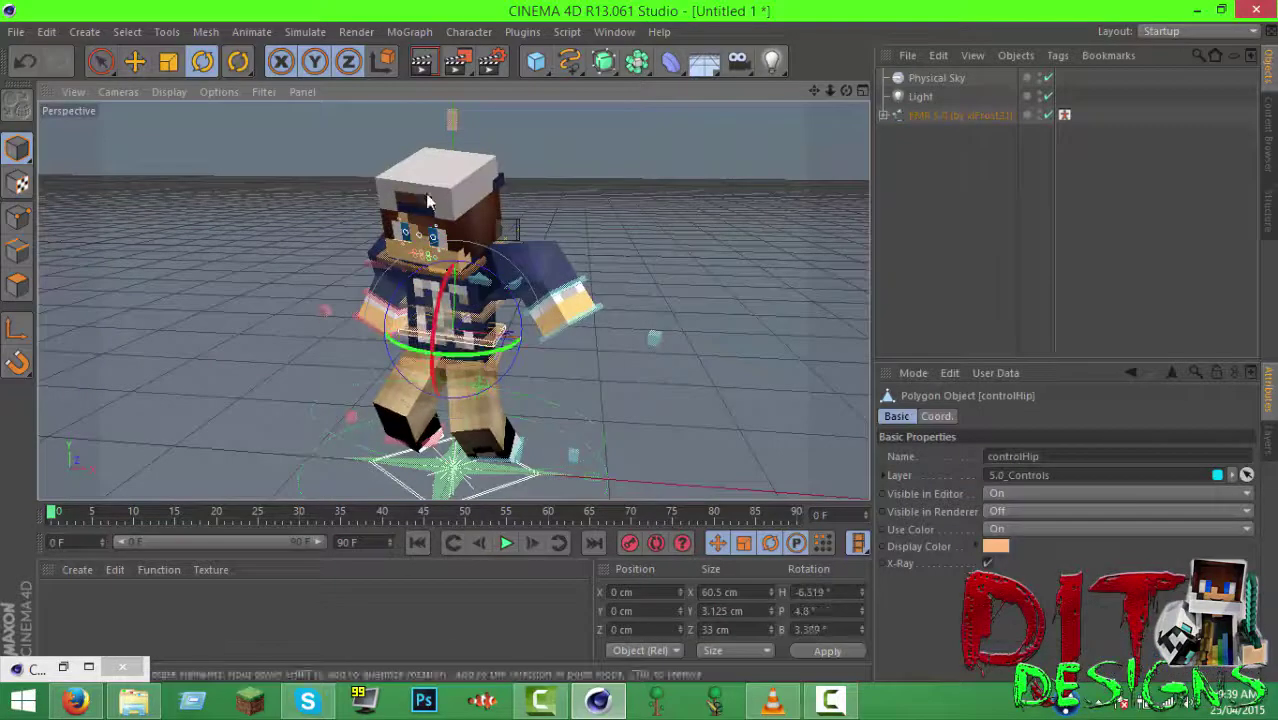
- Undo the most recent pose changes on the character
{"action": "key", "text": "ctrl+z"}
{"action": "key", "text": "ctrl+z"}
{"action": "key", "text": "ctrl+z"}
{"action": "key", "text": "ctrl+z"}
{"action": "key", "text": "ctrl+z"}
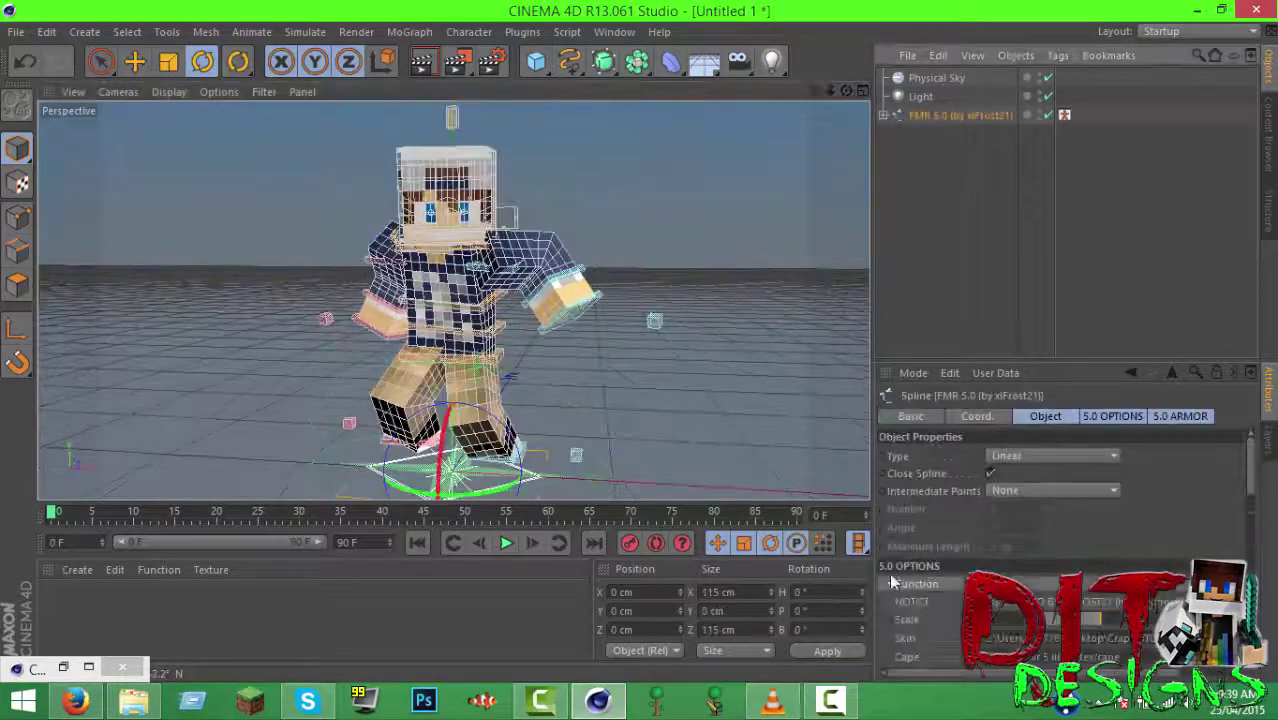
- Set the rig's right and left swords to Iron and render the scene to the Picture Viewer
{"action": "scroll", "coordinate": [960, 540], "scroll_direction": "down", "scroll_amount": 5}
{"action": "left_click", "coordinate": [1025, 498]}
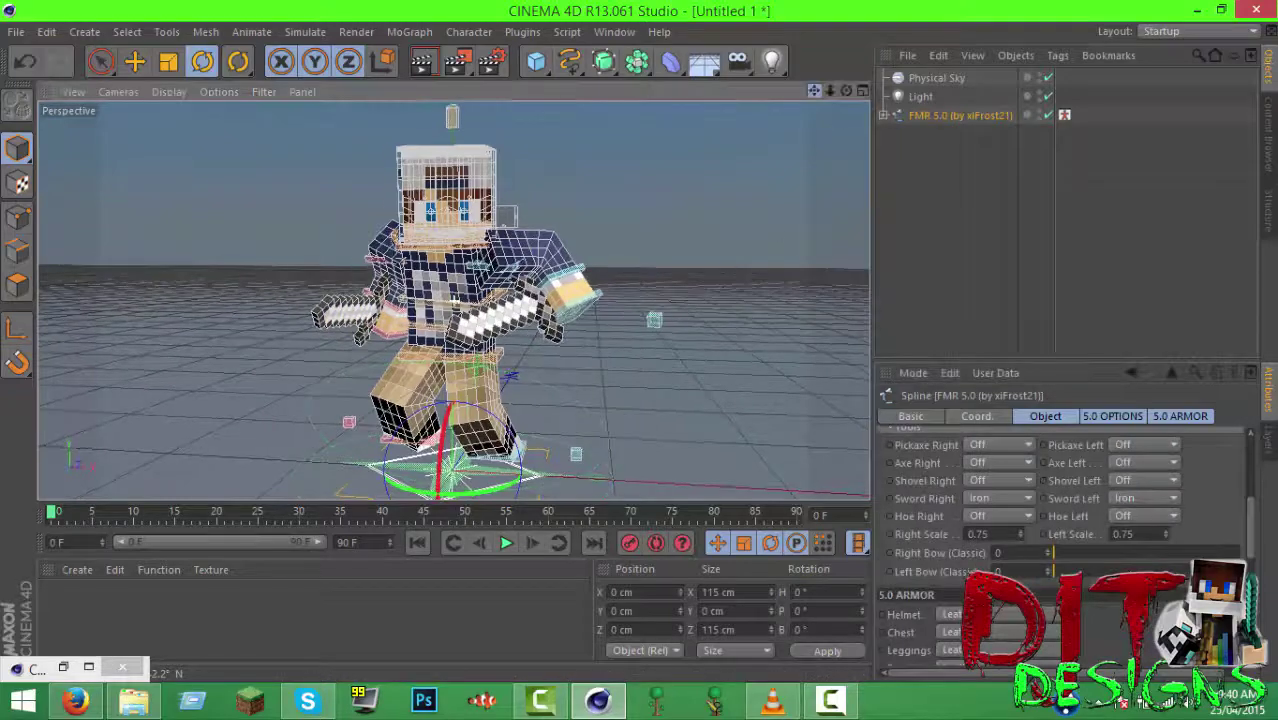
{"action": "key", "text": "shift+r"}
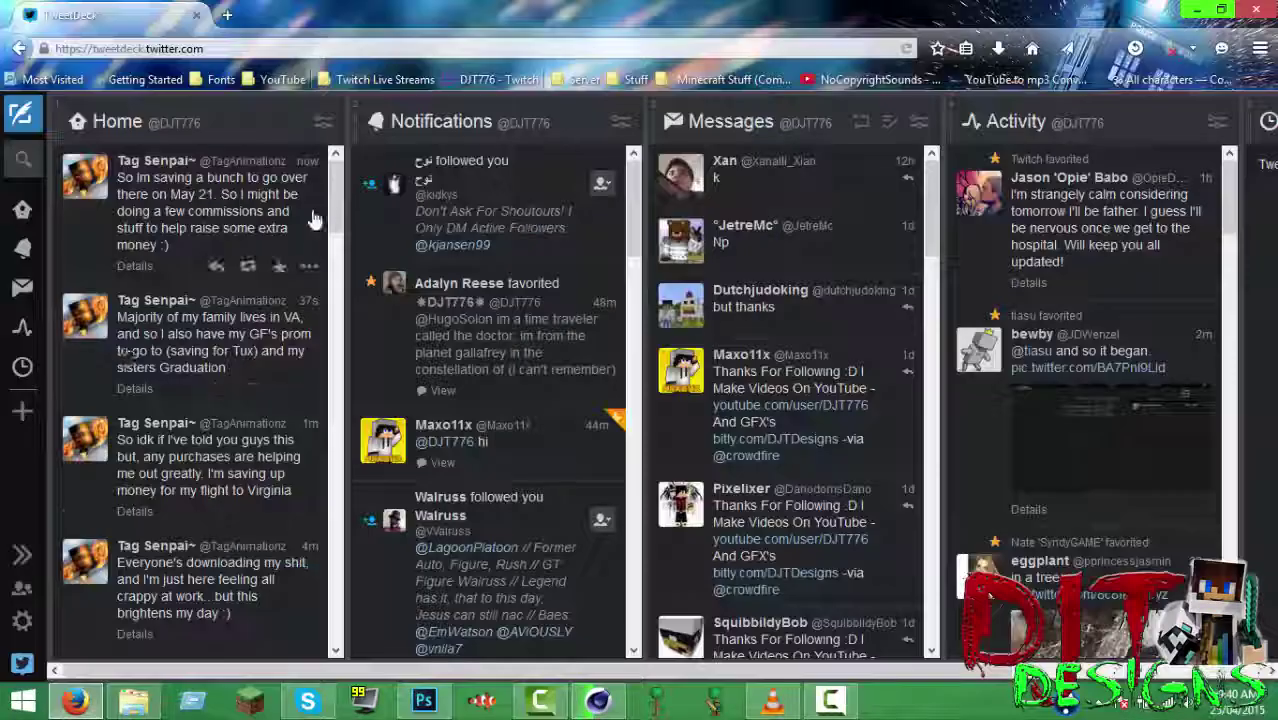
{"action": "scroll", "coordinate": [313, 220], "scroll_direction": "down", "scroll_amount": 5}
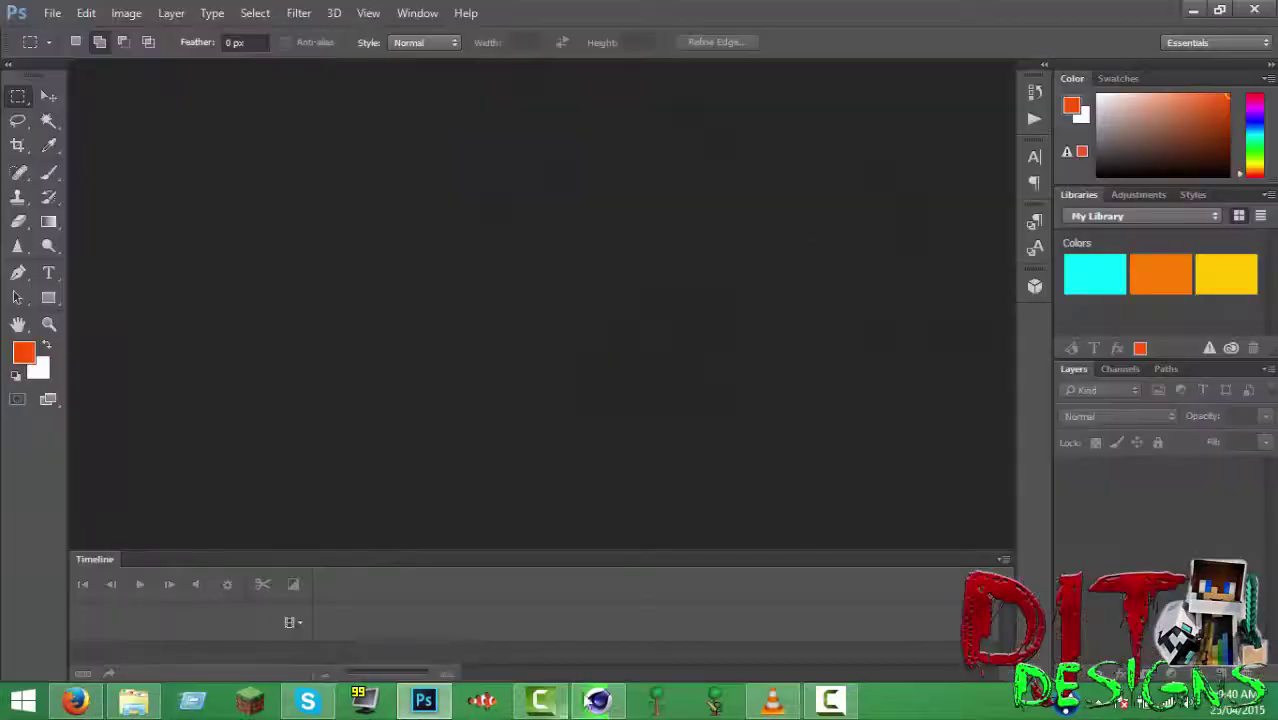
- Switch to Photoshop and create a square transparent document for the profile picture
{"action": "left_click", "coordinate": [52, 13]}
{"action": "left_click", "coordinate": [45, 31]}
{"action": "key", "text": "Escape"}
{"action": "key", "text": "ctrl+o"}
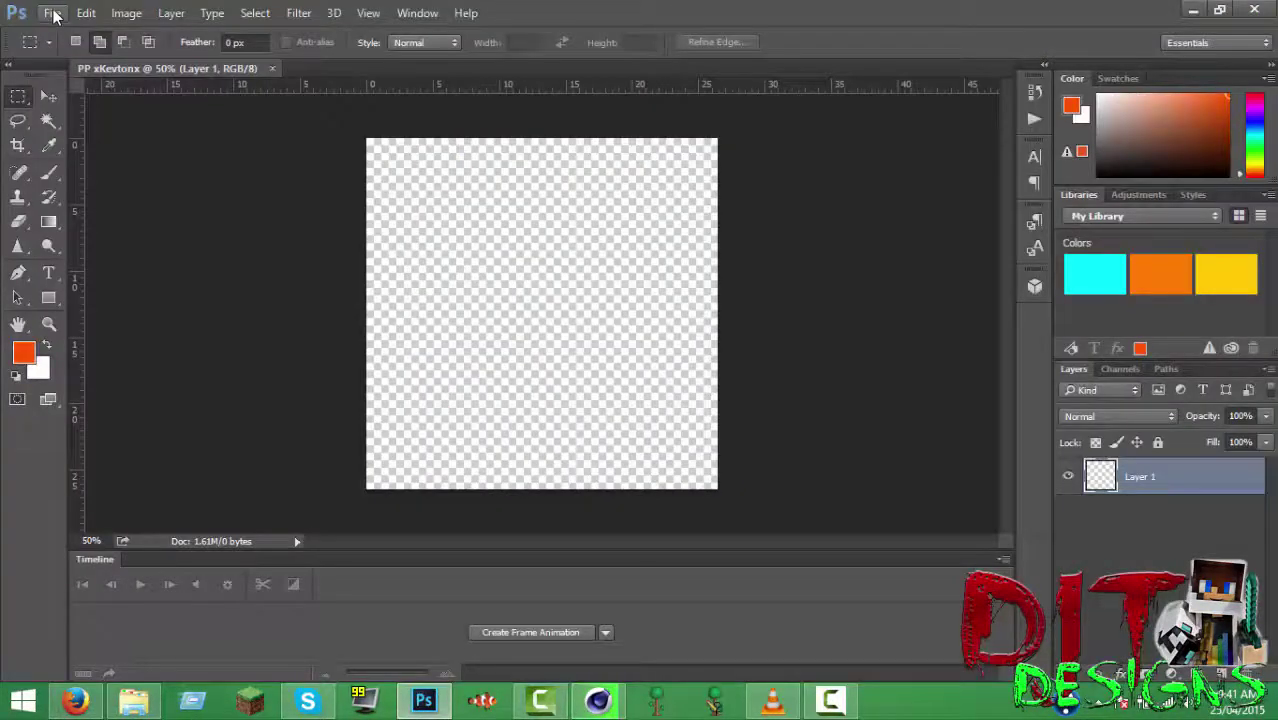
- Open the DJTPack V1 and ExclusivePack 2015 by AtmoArtworks graphics packs
{"action": "left_click", "coordinate": [54, 13]}
{"action": "left_click", "coordinate": [344, 479]}
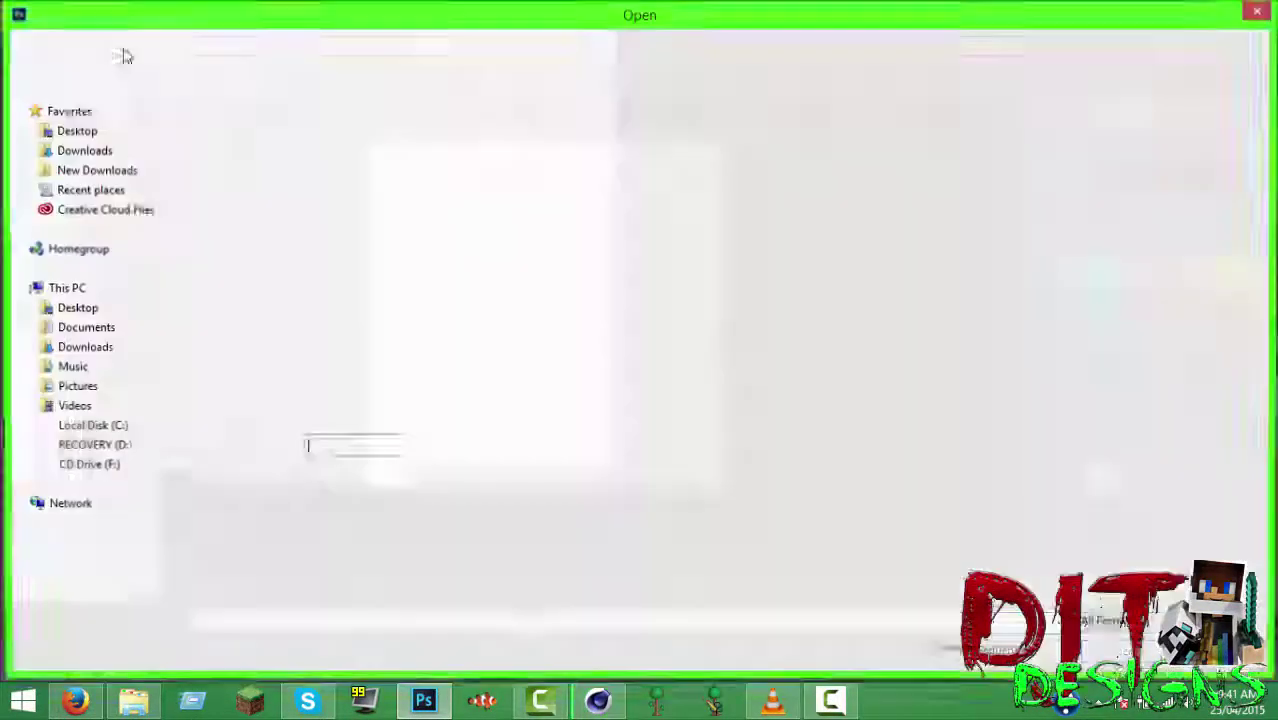
{"action": "double_click", "coordinate": [285, 194]}
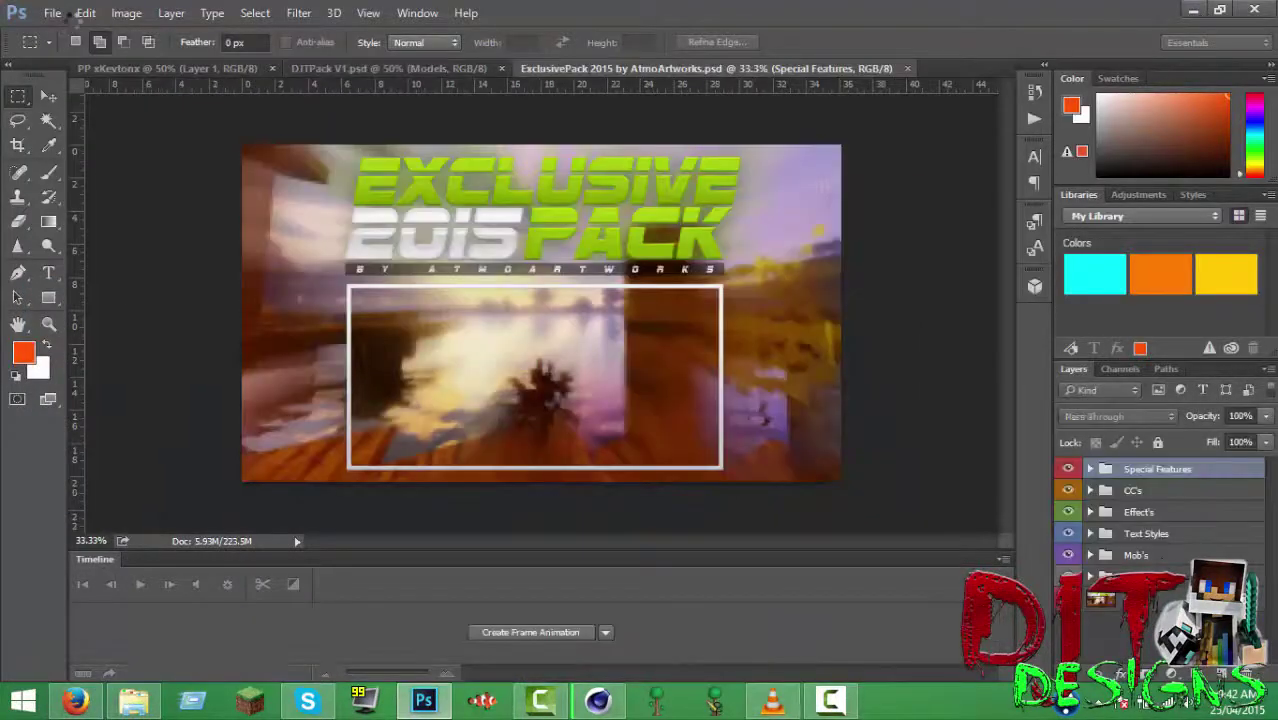
- Open the DJT-Designs YouTube Banner template and activate the Move tool
{"action": "left_click", "coordinate": [52, 13]}
{"action": "left_click", "coordinate": [57, 43]}
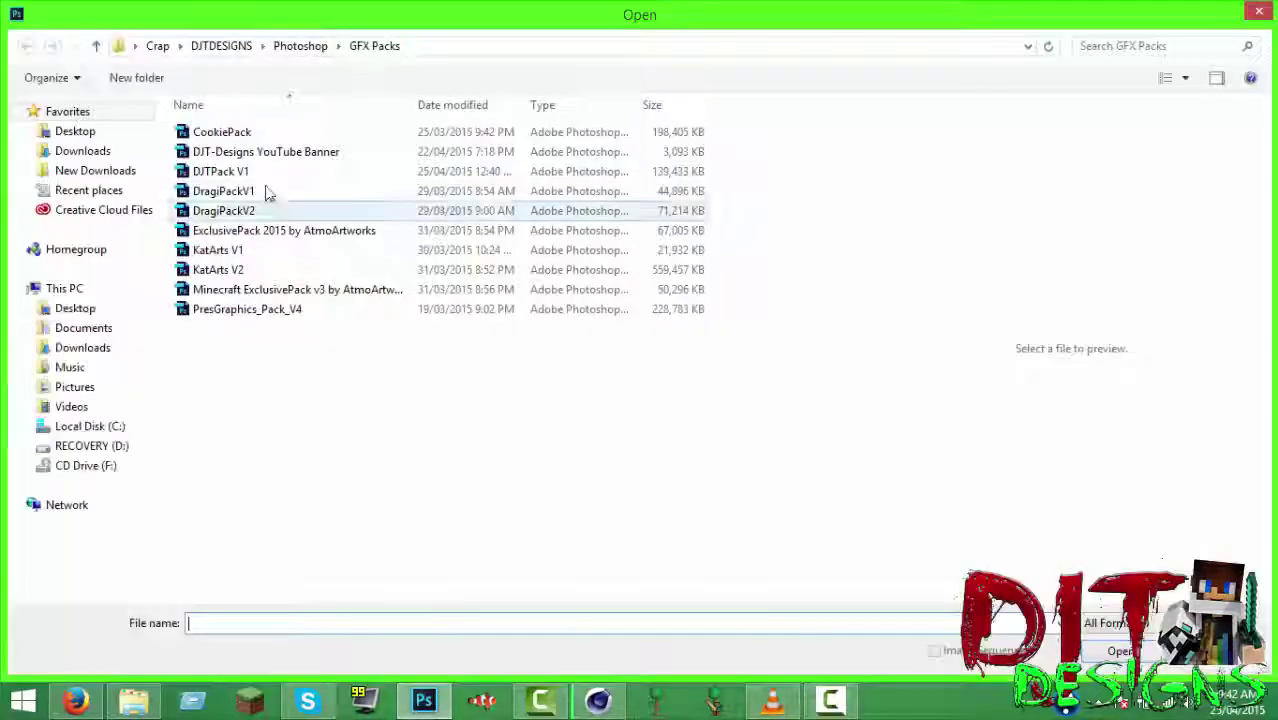
{"action": "left_click", "coordinate": [266, 151]}
{"action": "left_click", "coordinate": [600, 701]}
{"action": "left_click", "coordinate": [425, 702]}
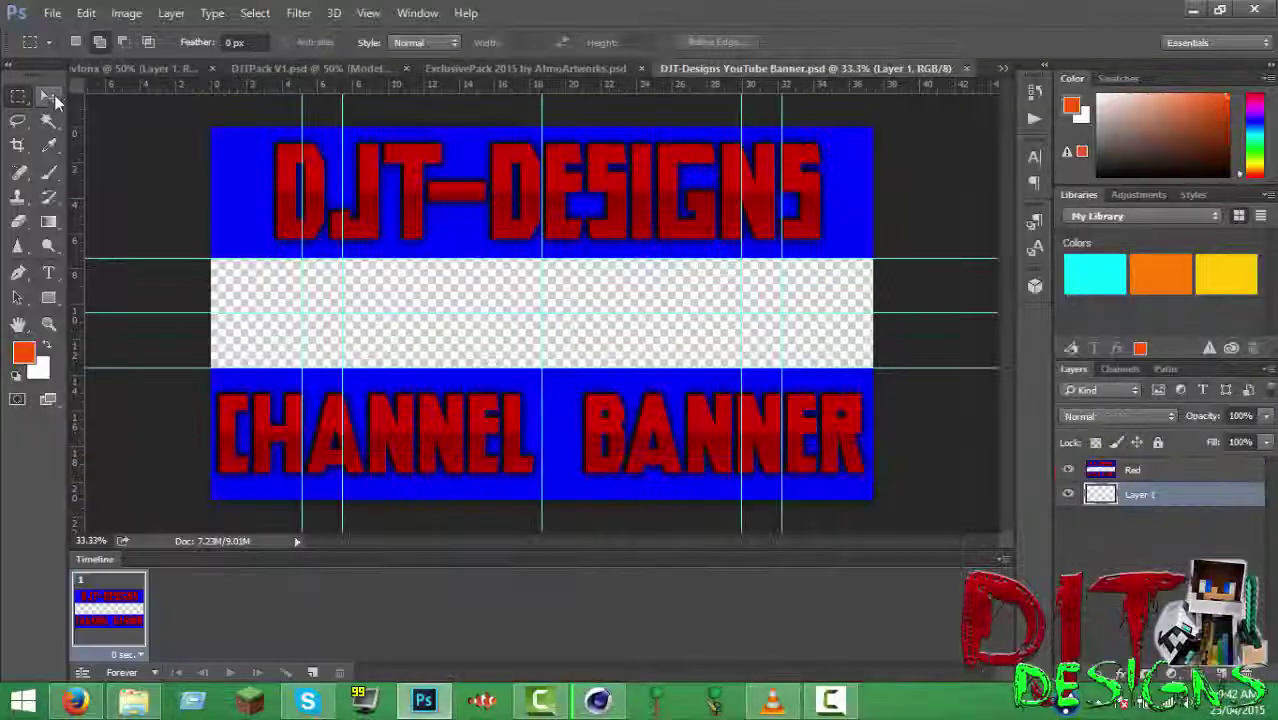
{"action": "left_click", "coordinate": [48, 95]}
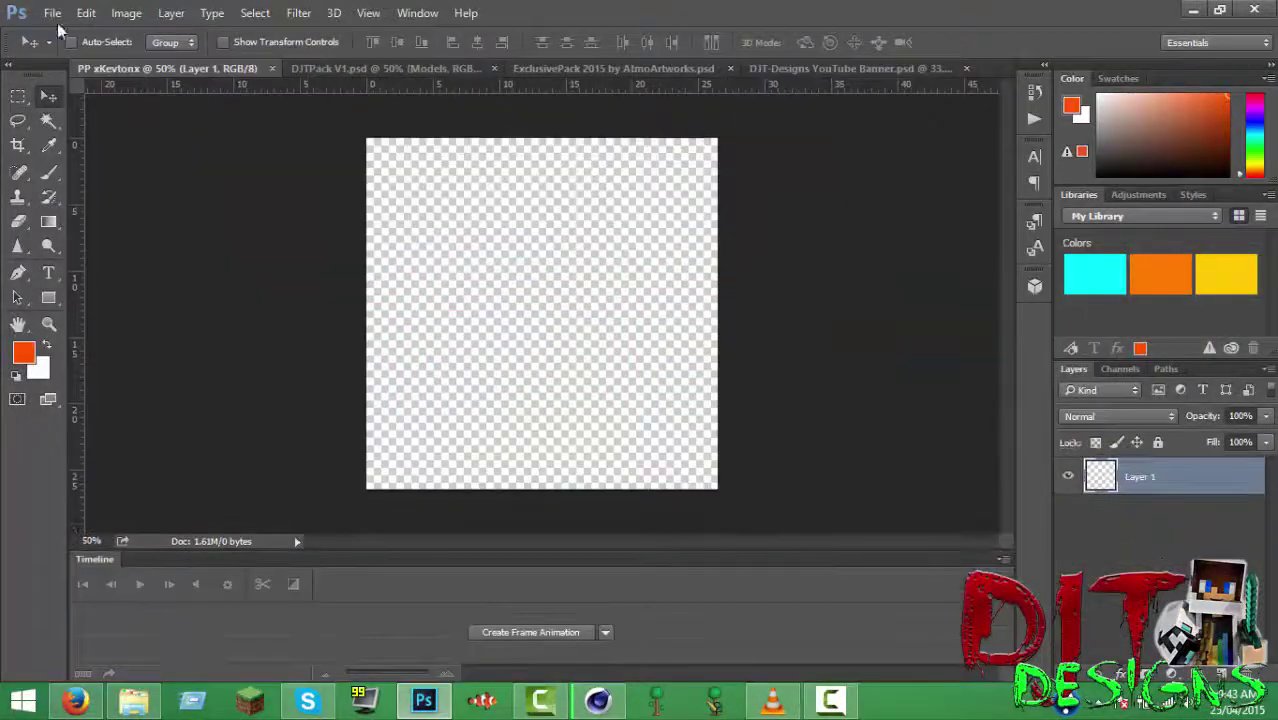
- Switch to Cinema 4D, shape the character's mouth with its Move control, and render the scene again to the Picture Viewer
{"action": "left_click", "coordinate": [570, 606]}
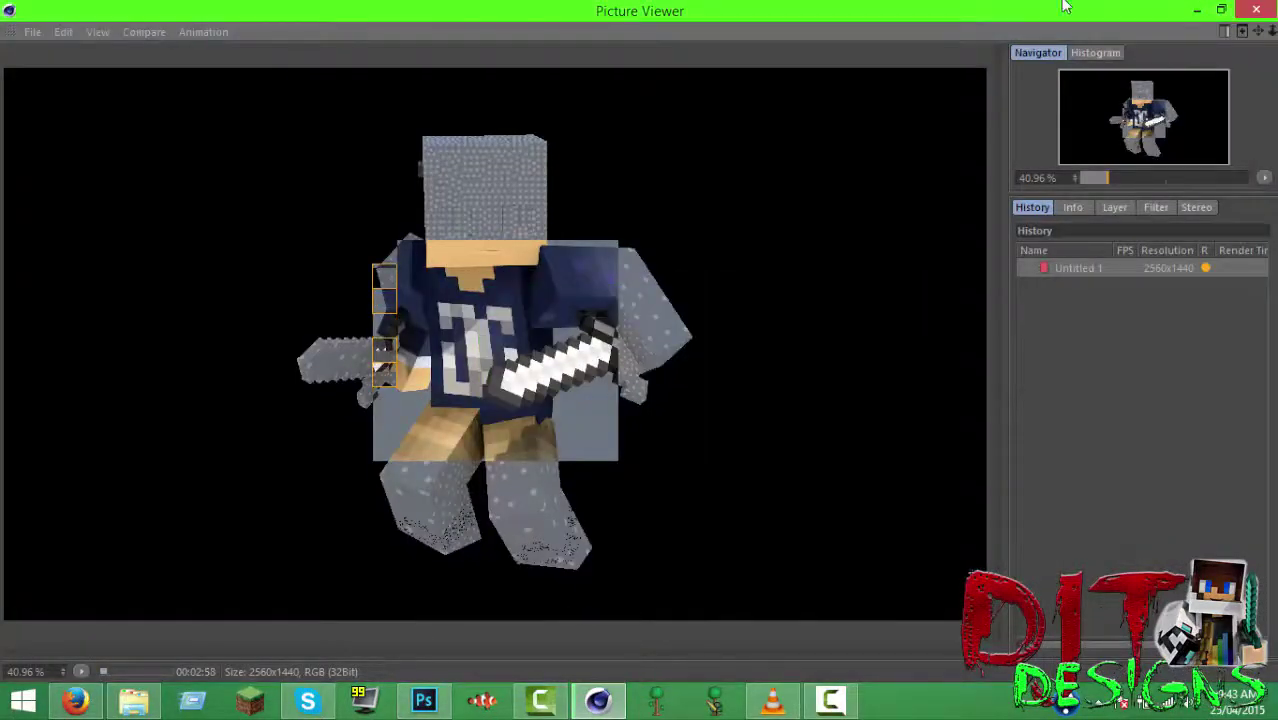
{"action": "mouse_move", "coordinate": [120, 690]}
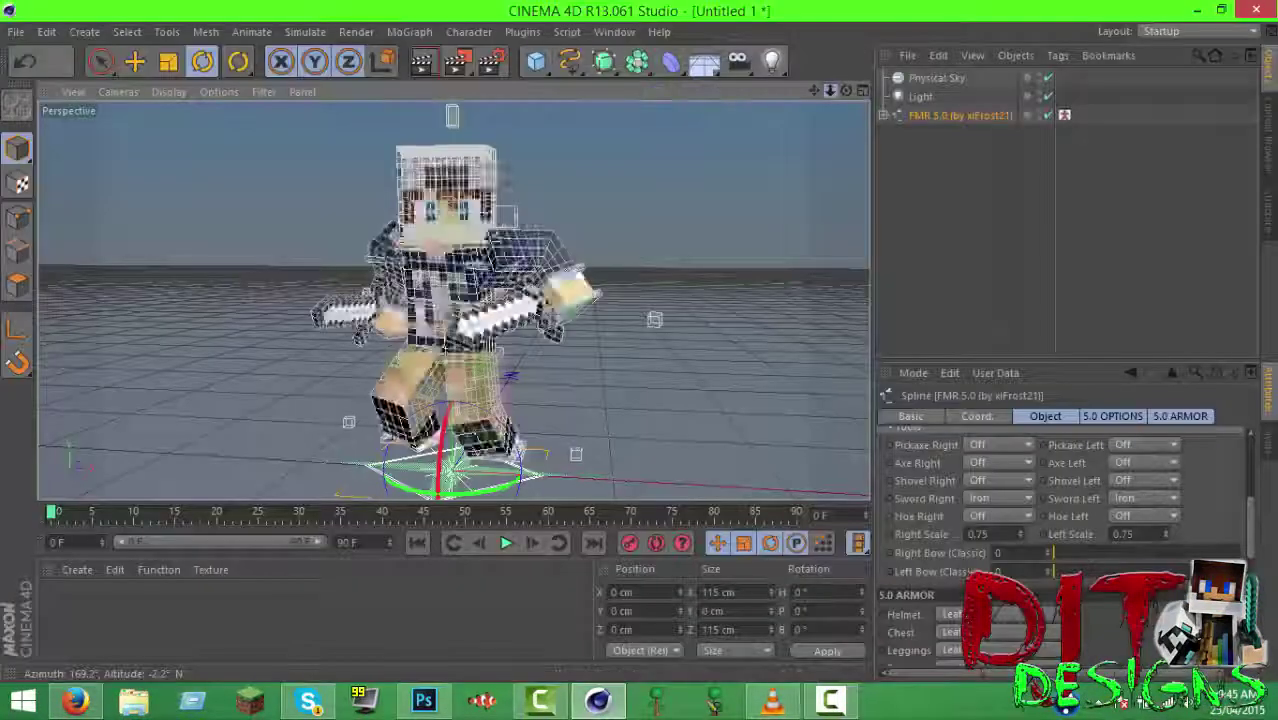
{"action": "key", "text": "e"}
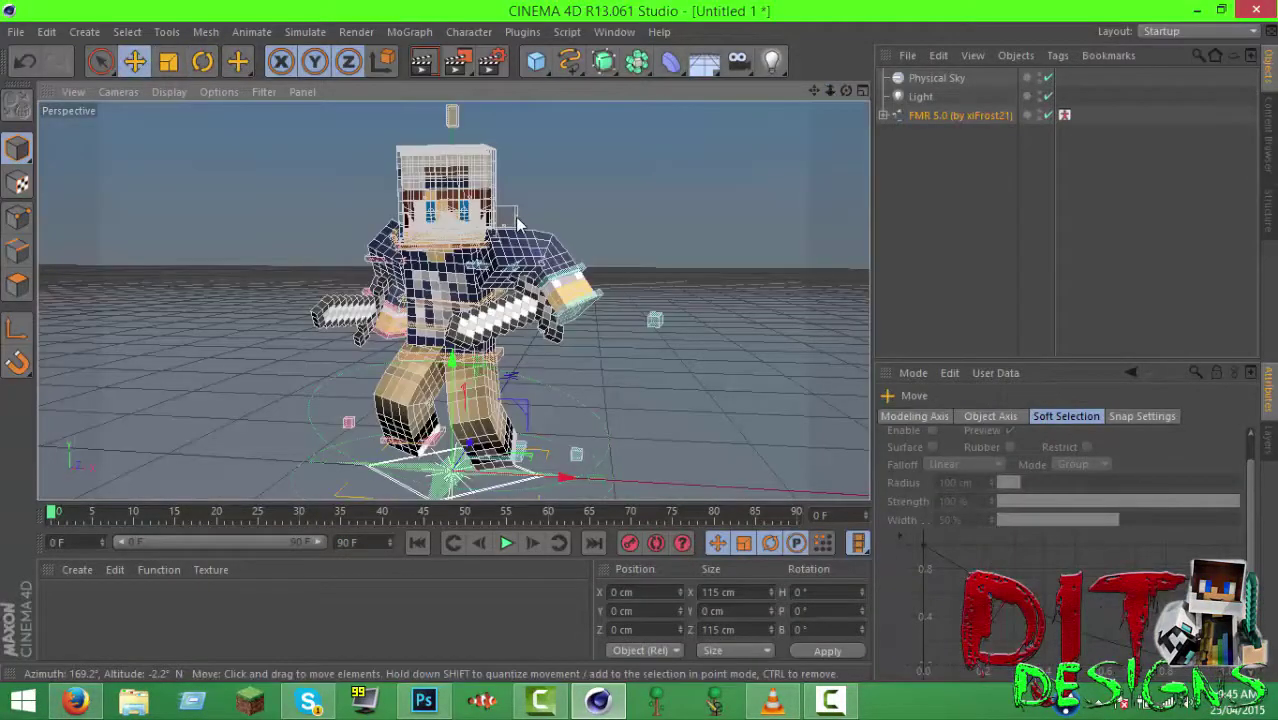
{"action": "left_click", "coordinate": [512, 218]}
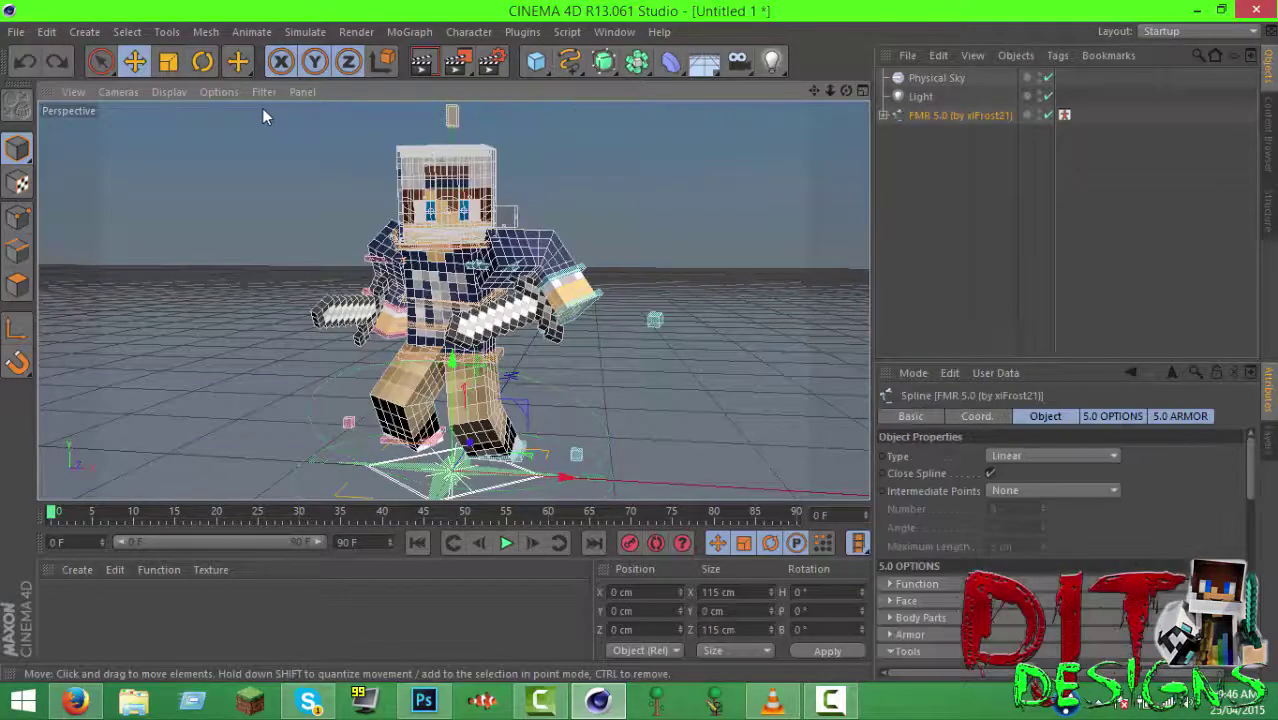
{"action": "left_click_drag", "start_coordinate": [516, 190], "coordinate": [517, 192]}
{"action": "left_click", "coordinate": [455, 63]}
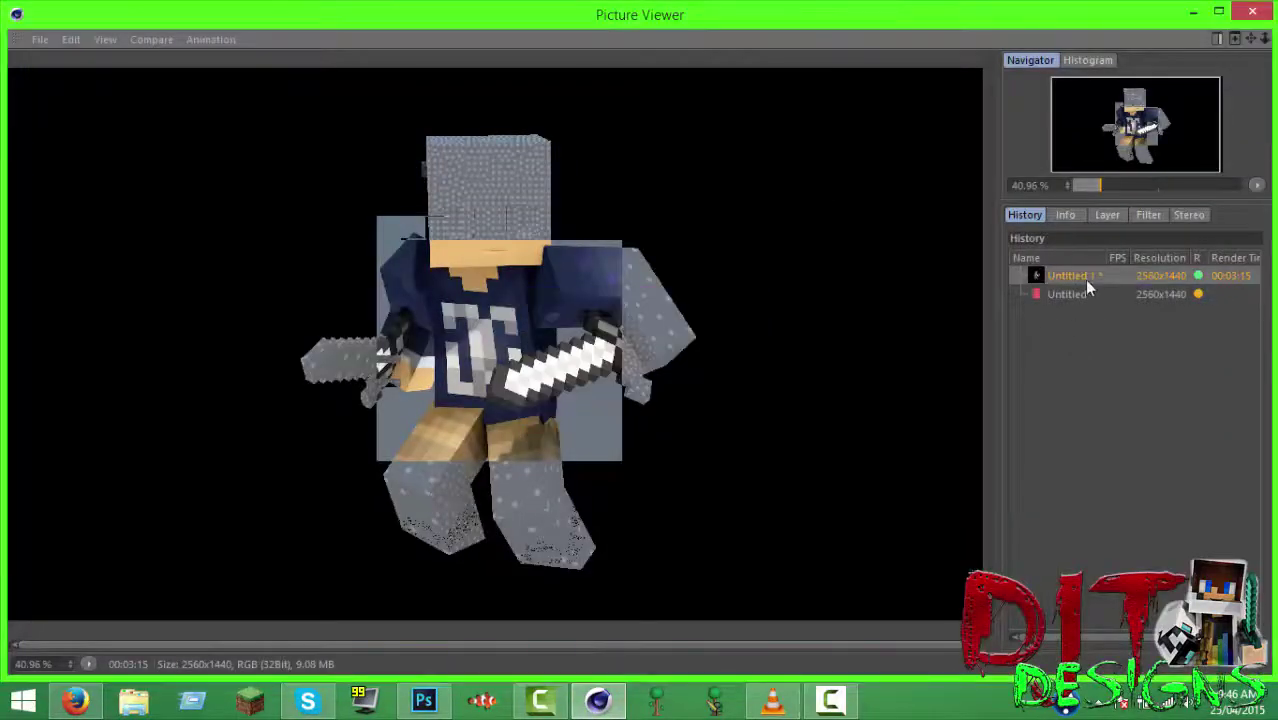
{"action": "left_click", "coordinate": [1087, 294]}
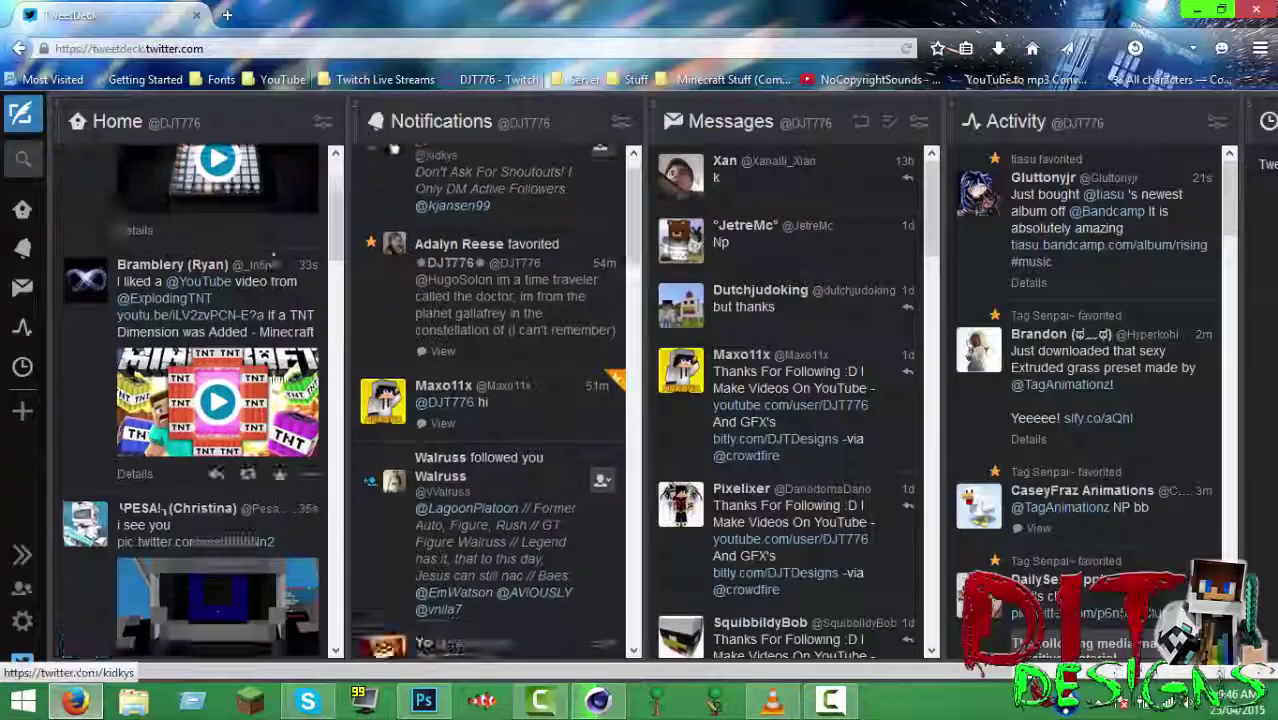
- Check the progress of the new character render in the Picture Viewer
{"action": "left_click", "coordinate": [200, 525]}
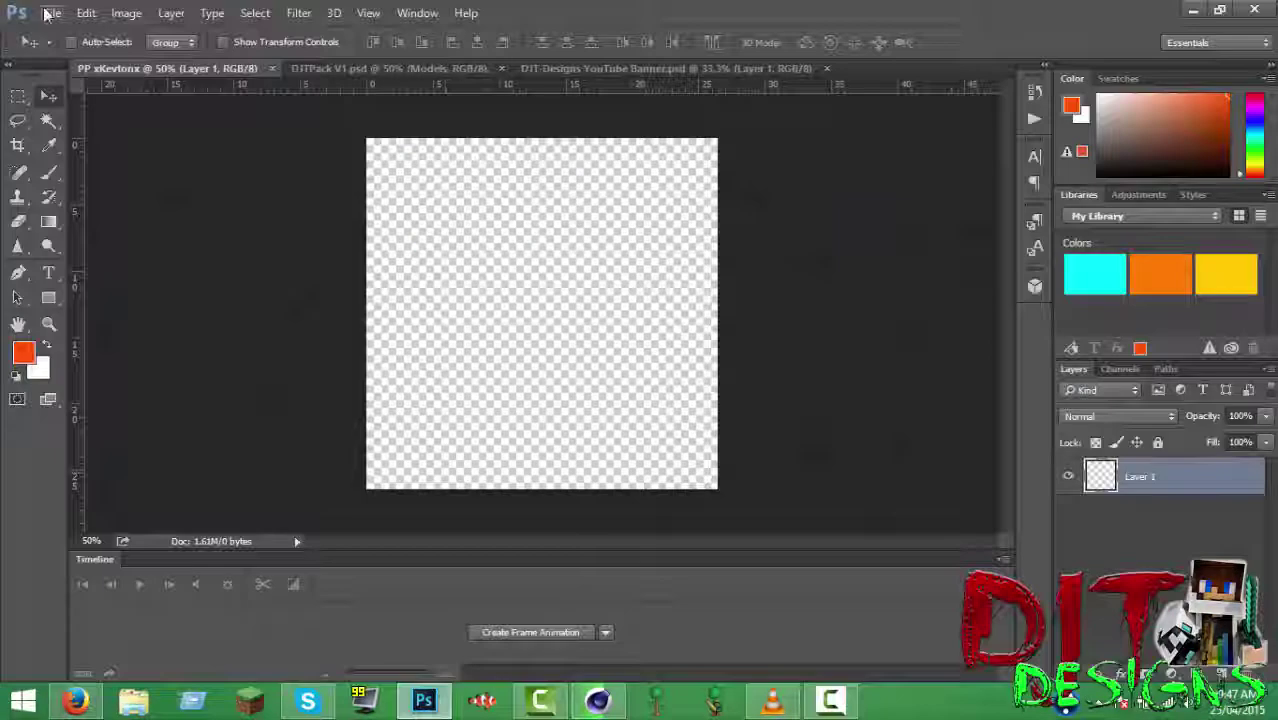
{"action": "left_click", "coordinate": [600, 703]}
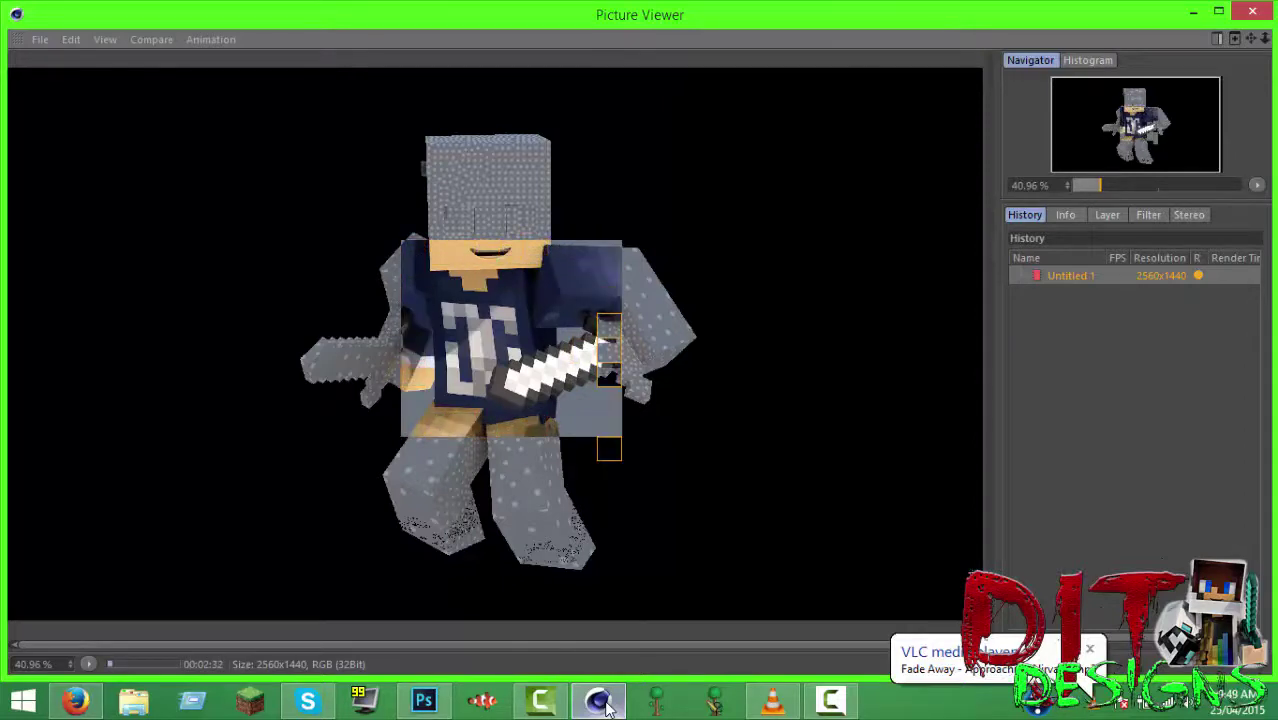
{"action": "left_click", "coordinate": [597, 700]}
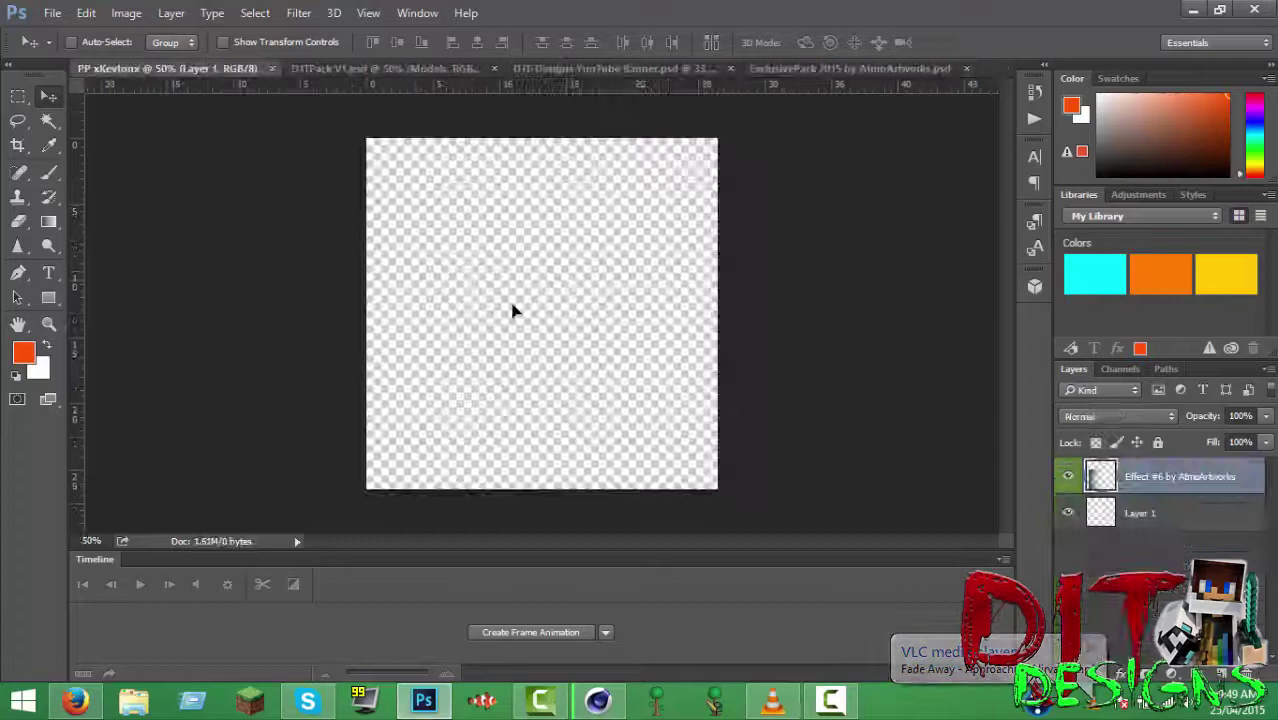
- In Photoshop, fit the Effect #6 vignette layer to the square canvas and to the transparent strip of the YouTube banner
{"action": "key", "text": "ctrl+t"}
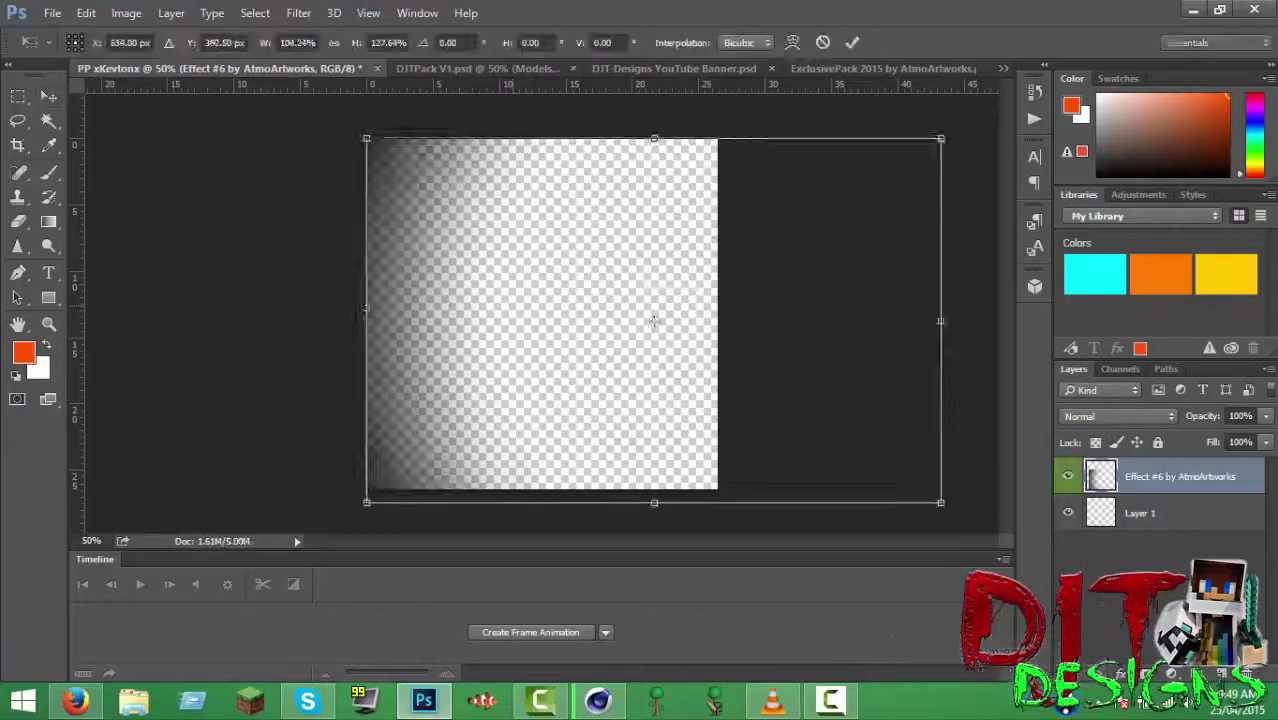
{"action": "left_click_drag", "start_coordinate": [654, 321], "coordinate": [408, 328]}
{"action": "key", "text": "ctrl+t"}
{"action": "left_click_drag", "start_coordinate": [200, 310], "coordinate": [200, 271]}
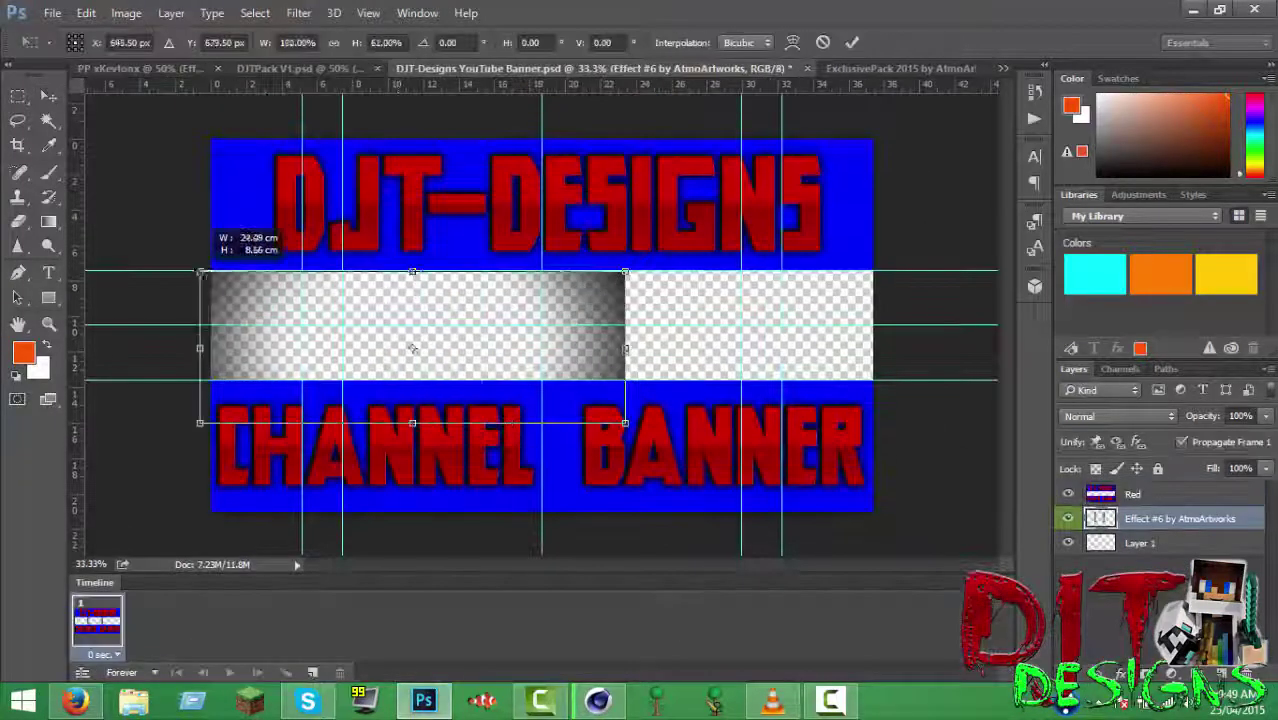
{"action": "left_click_drag", "start_coordinate": [625, 423], "coordinate": [872, 380]}
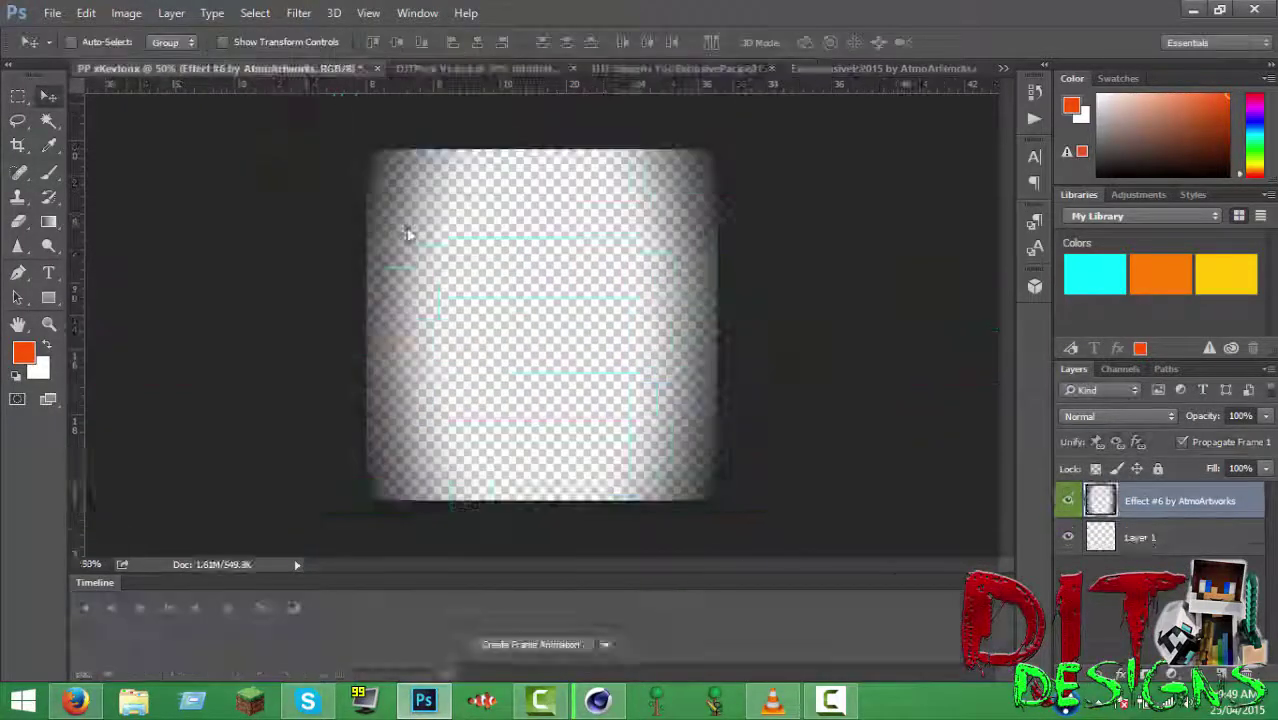
- Enlarge the TNT 1 layer across the profile picture canvas with Free Transform
{"action": "left_click", "coordinate": [611, 705]}
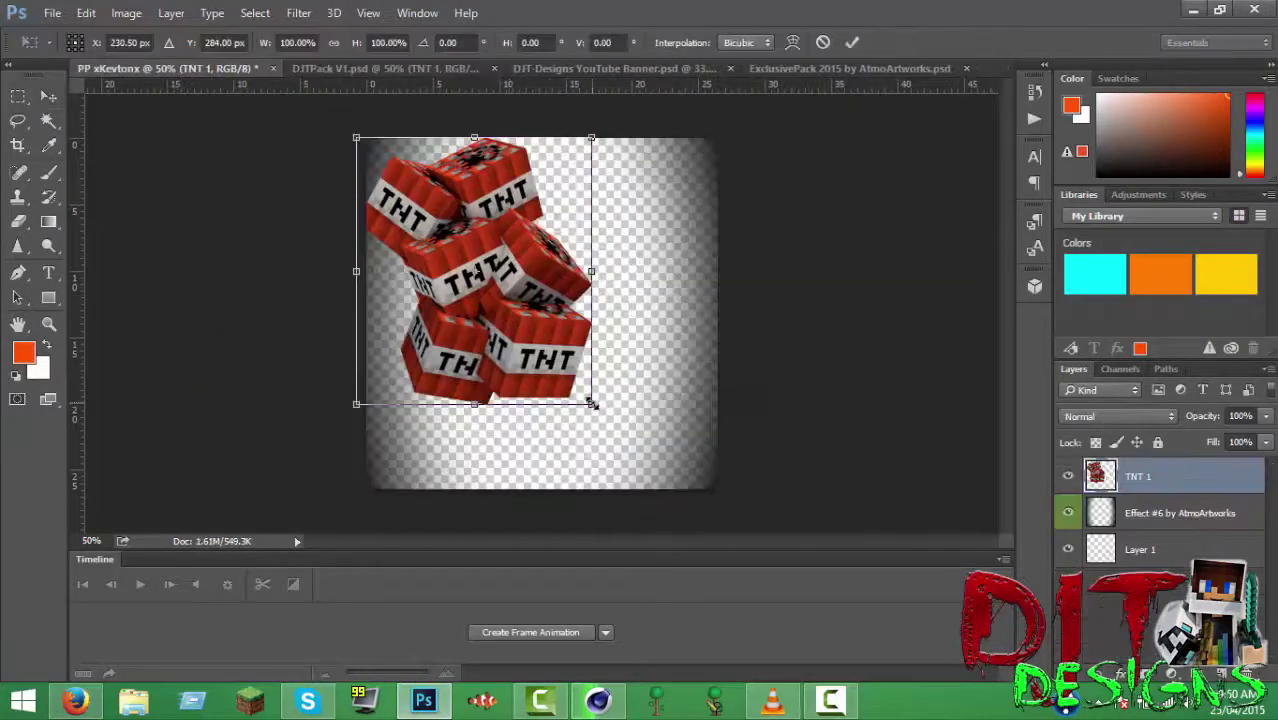
{"action": "left_click_drag", "start_coordinate": [590, 403], "coordinate": [754, 478]}
{"action": "left_click", "coordinate": [851, 42]}
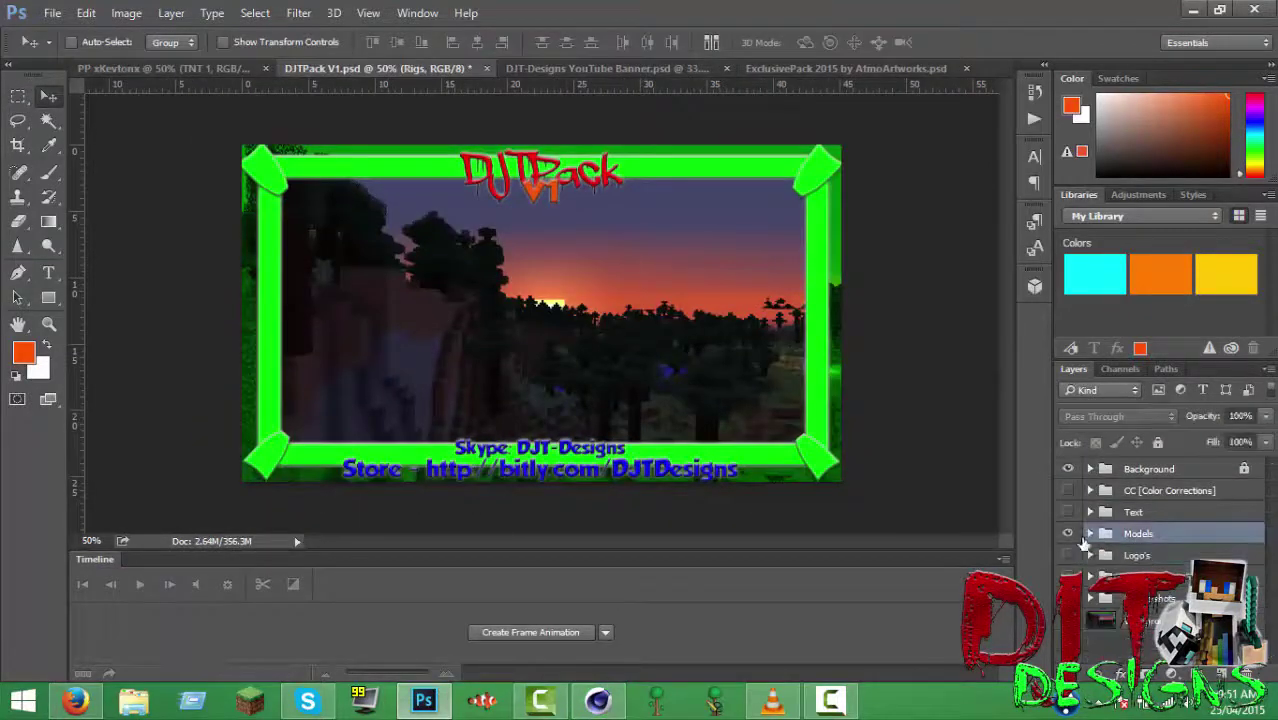
- Browse the DJTPack V1 screenshot groups and bring the Vanilla 14 background into the profile picture document
{"action": "left_click", "coordinate": [1090, 533]}
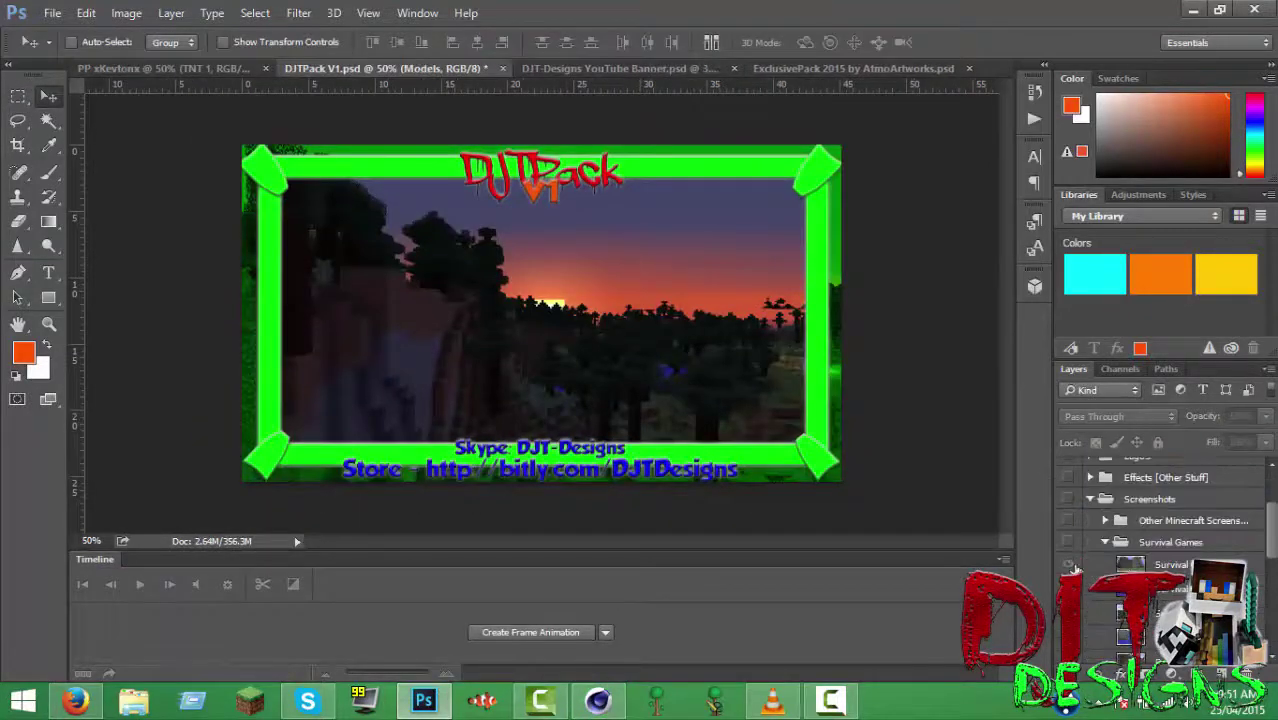
{"action": "left_click", "coordinate": [1180, 538]}
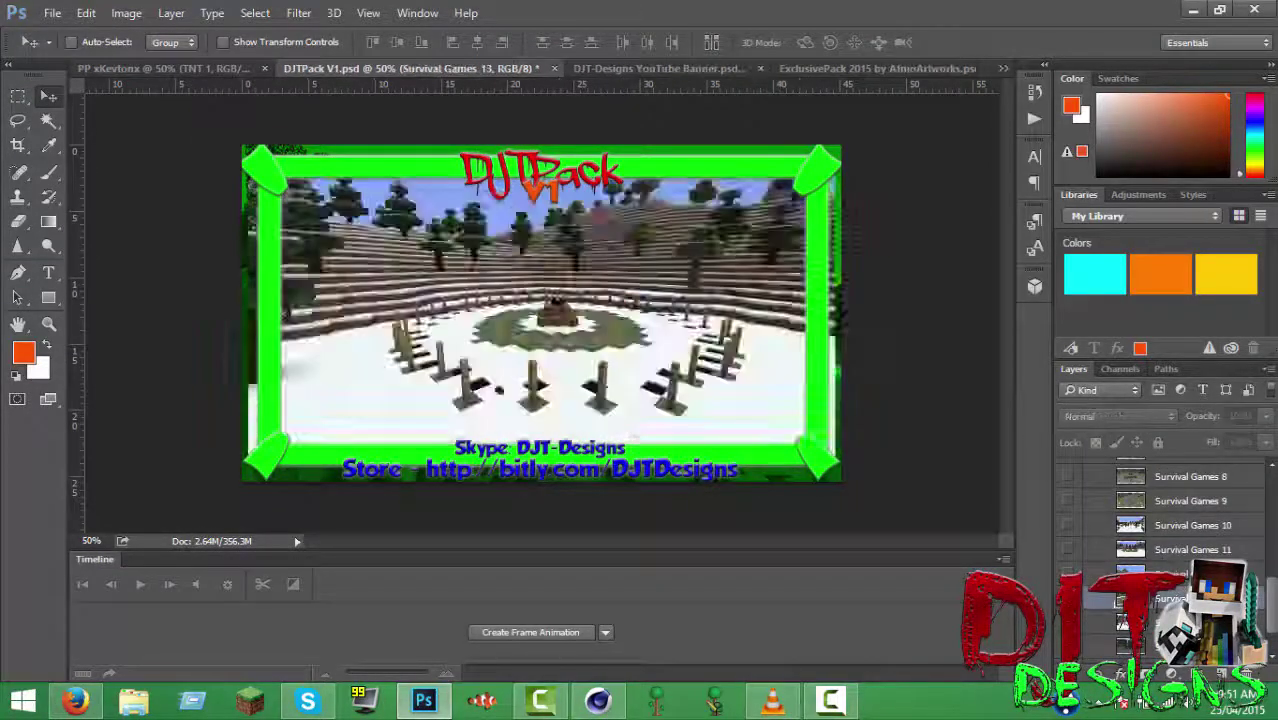
{"action": "scroll", "coordinate": [1110, 600], "scroll_direction": "up", "scroll_amount": 3}
{"action": "left_click", "coordinate": [1106, 606]}
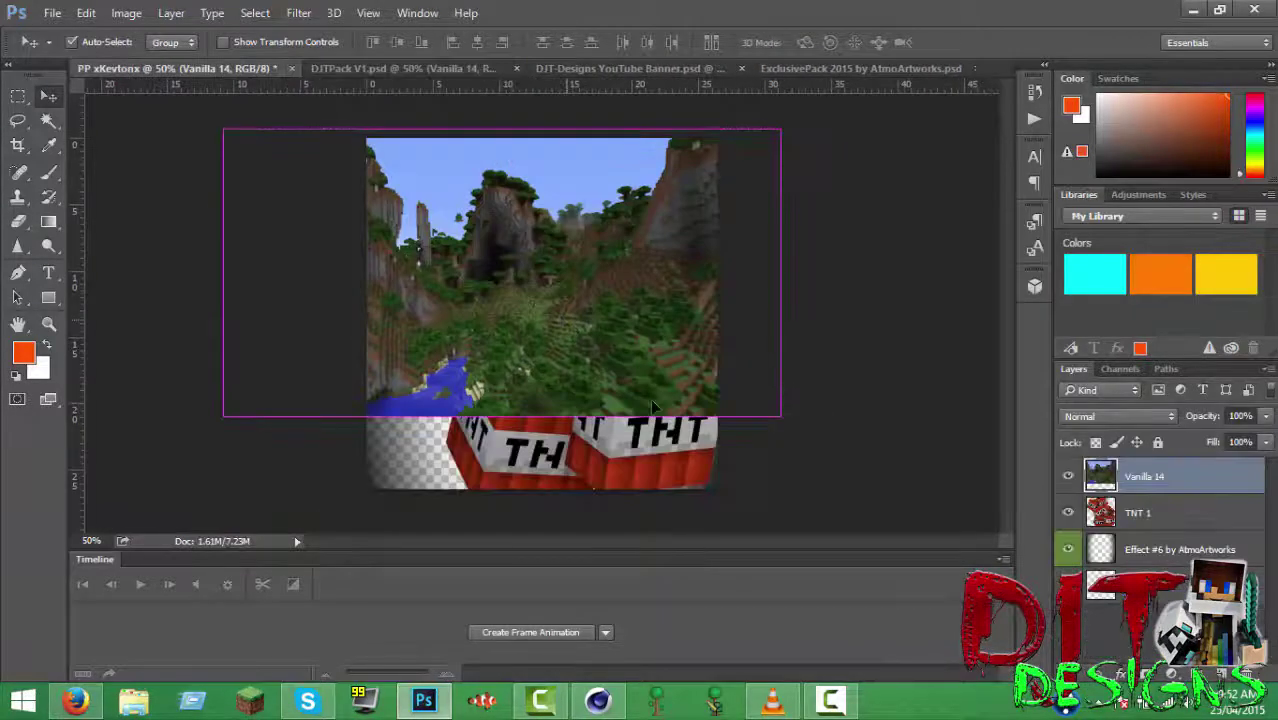
- Enlarge the Vanilla 14 background to about 132% and centre it so it covers the whole profile picture canvas
{"action": "key", "text": "ctrl+t"}
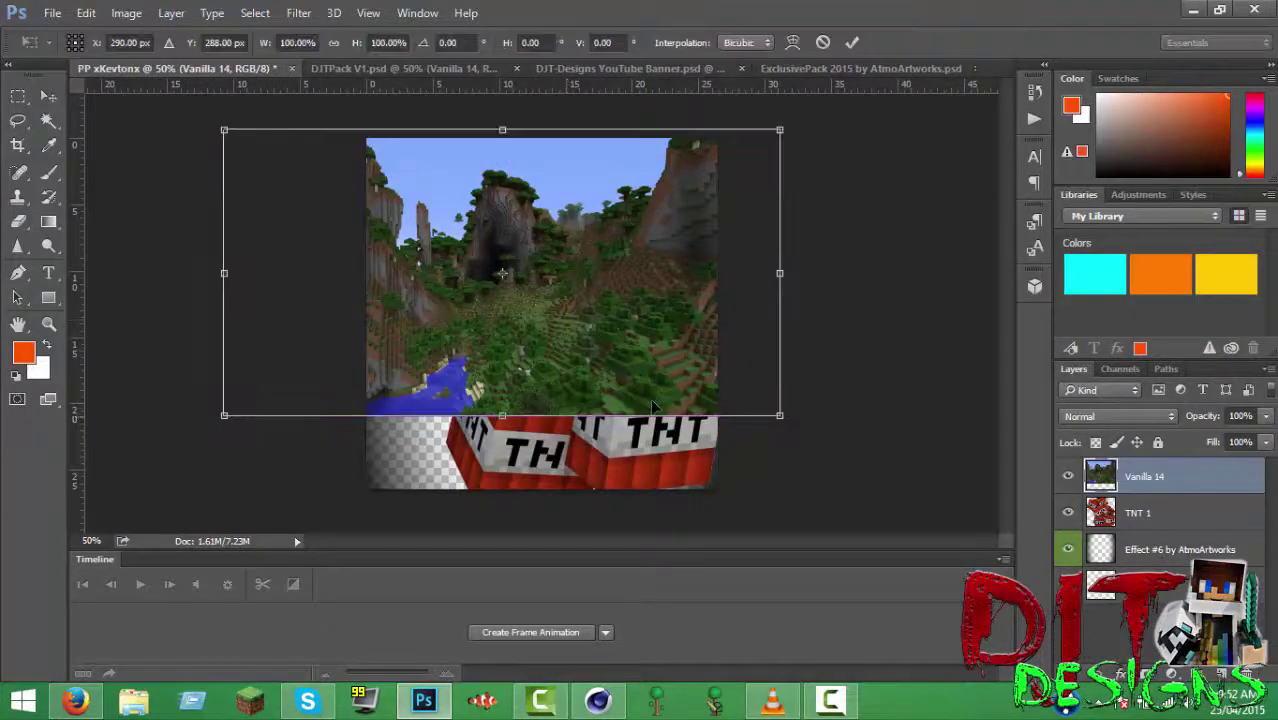
{"action": "left_click_drag", "start_coordinate": [779, 414], "coordinate": [960, 508]}
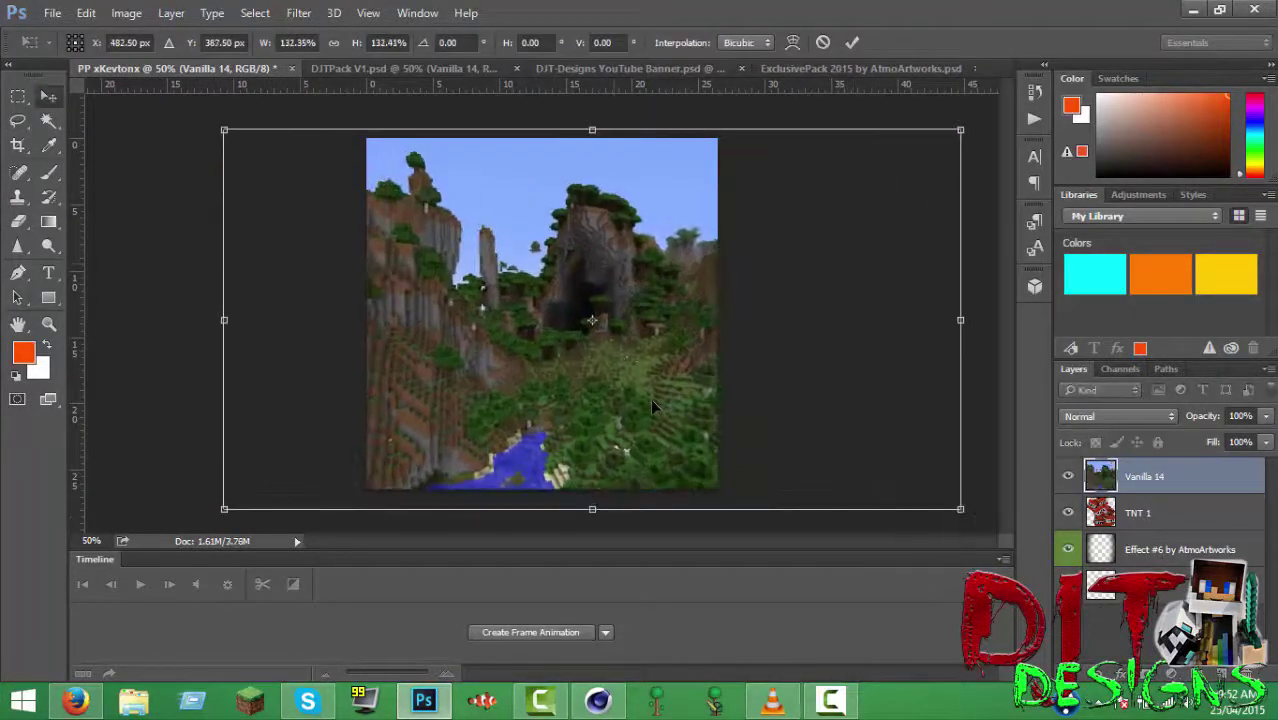
{"action": "key", "text": "Return"}
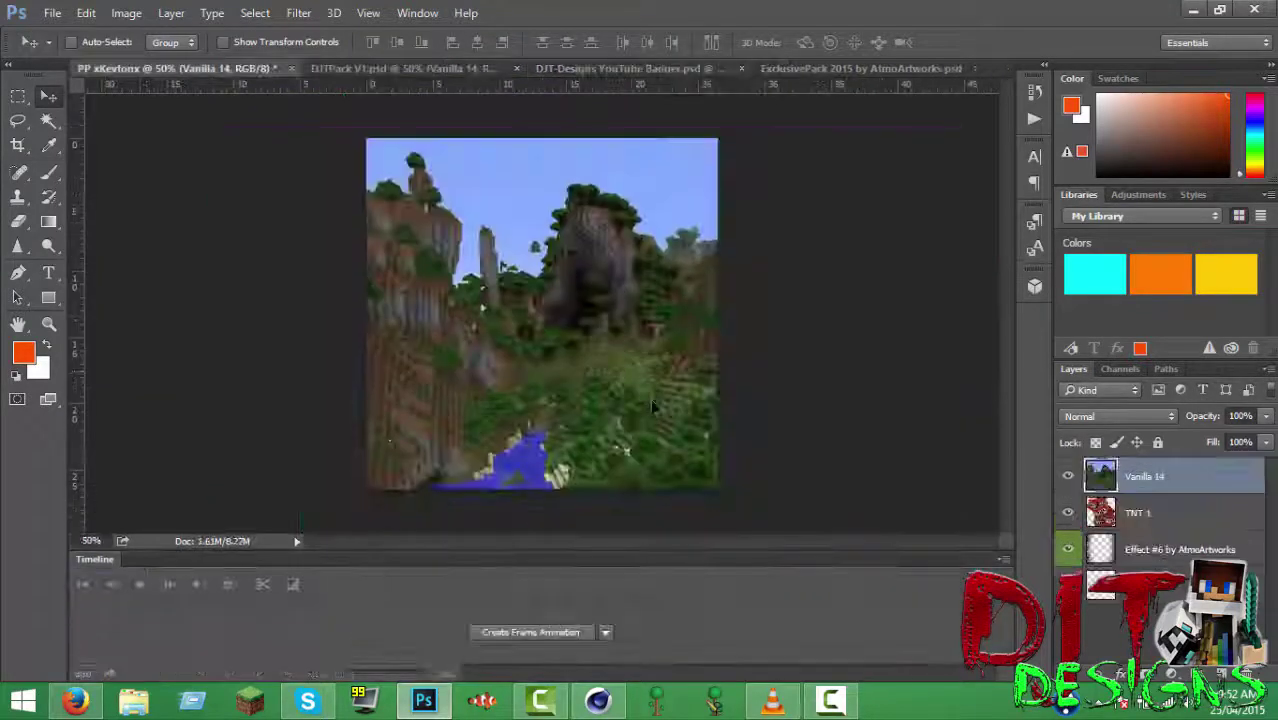
{"action": "key", "text": "ctrl+t"}
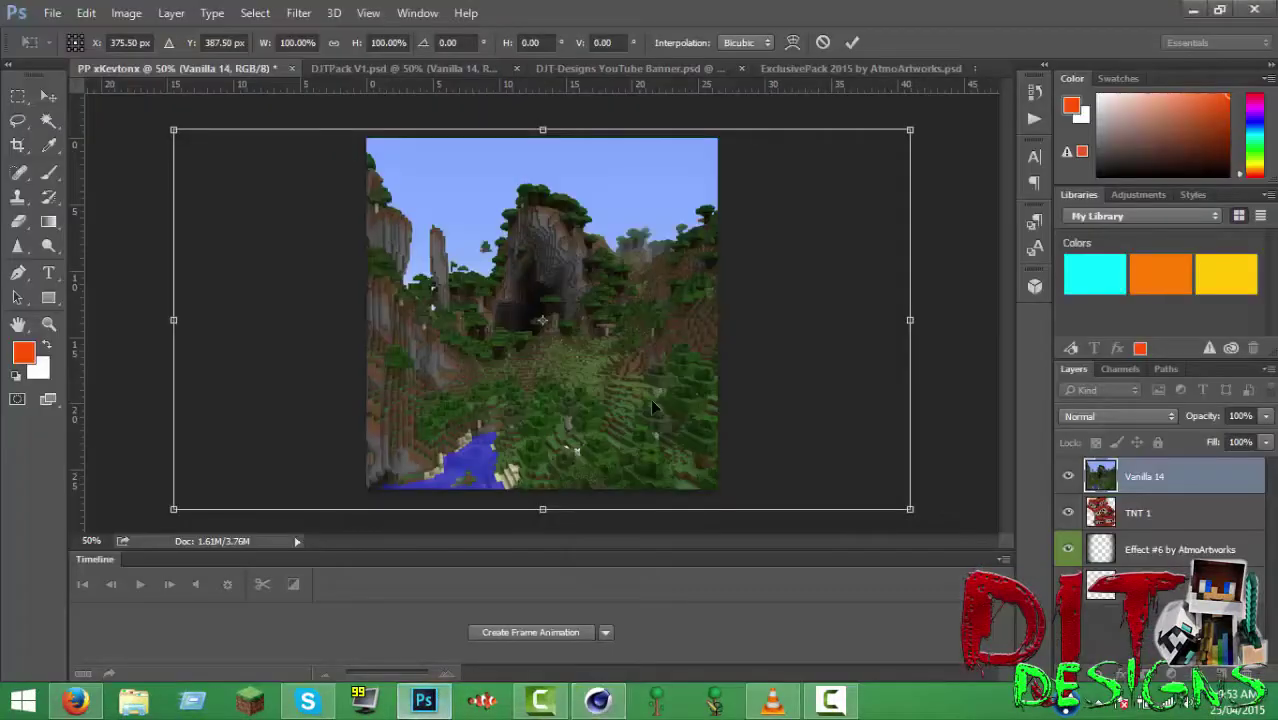
{"action": "key", "text": "Return"}
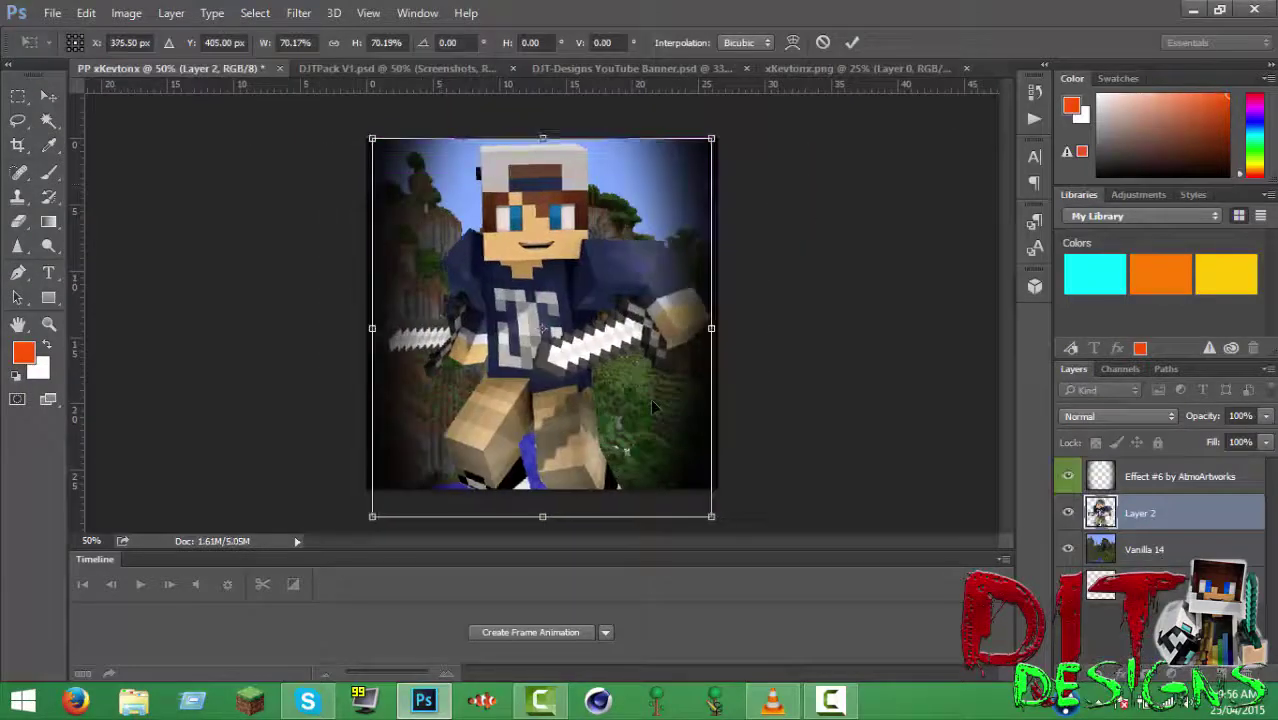
- Apply the character's resize, paint the sword blades white on a new layer and clean the paint's edges with the Eraser
{"action": "key", "text": "Return"}
{"action": "key", "text": "b"}
{"action": "key", "text": "Escape"}
{"action": "key", "text": "ctrl+shift+alt+n"}
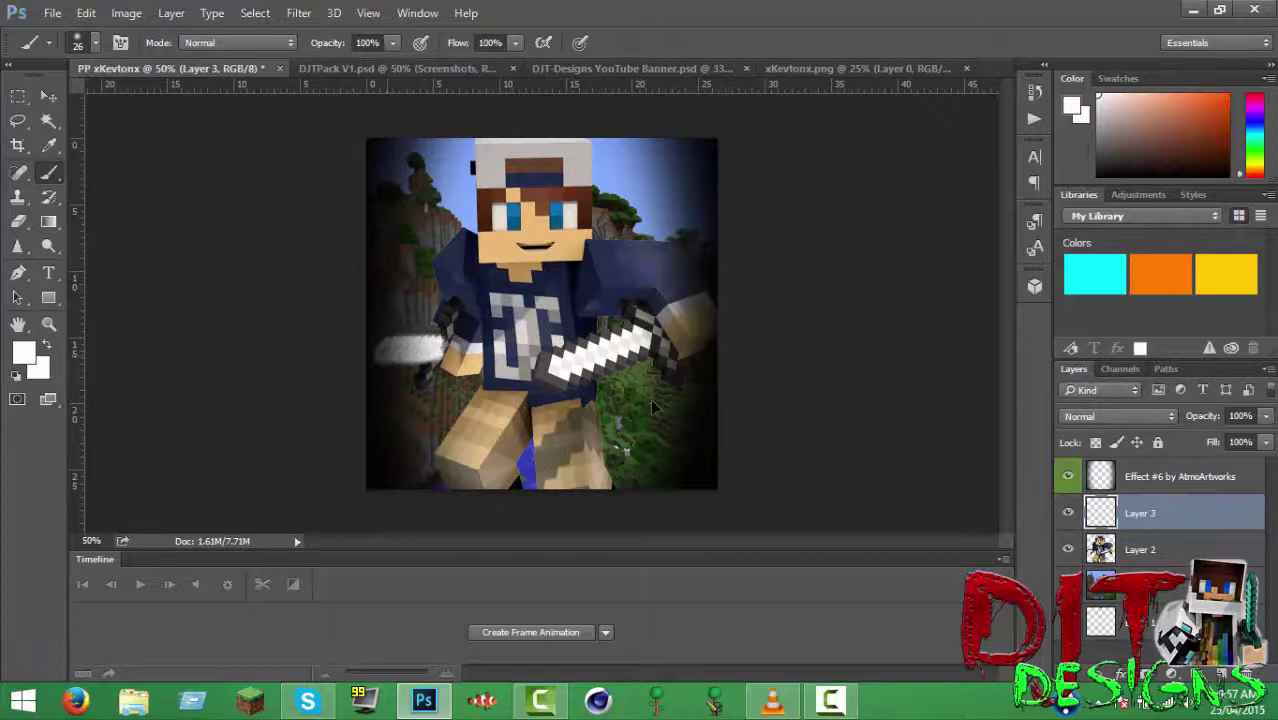
{"action": "mouse_move", "coordinate": [548, 374]}
{"action": "left_mouse_down"}
{"action": "mouse_move", "coordinate": [648, 330]}
{"action": "mouse_move", "coordinate": [645, 350]}
{"action": "left_mouse_up"}
{"action": "key", "text": "e"}
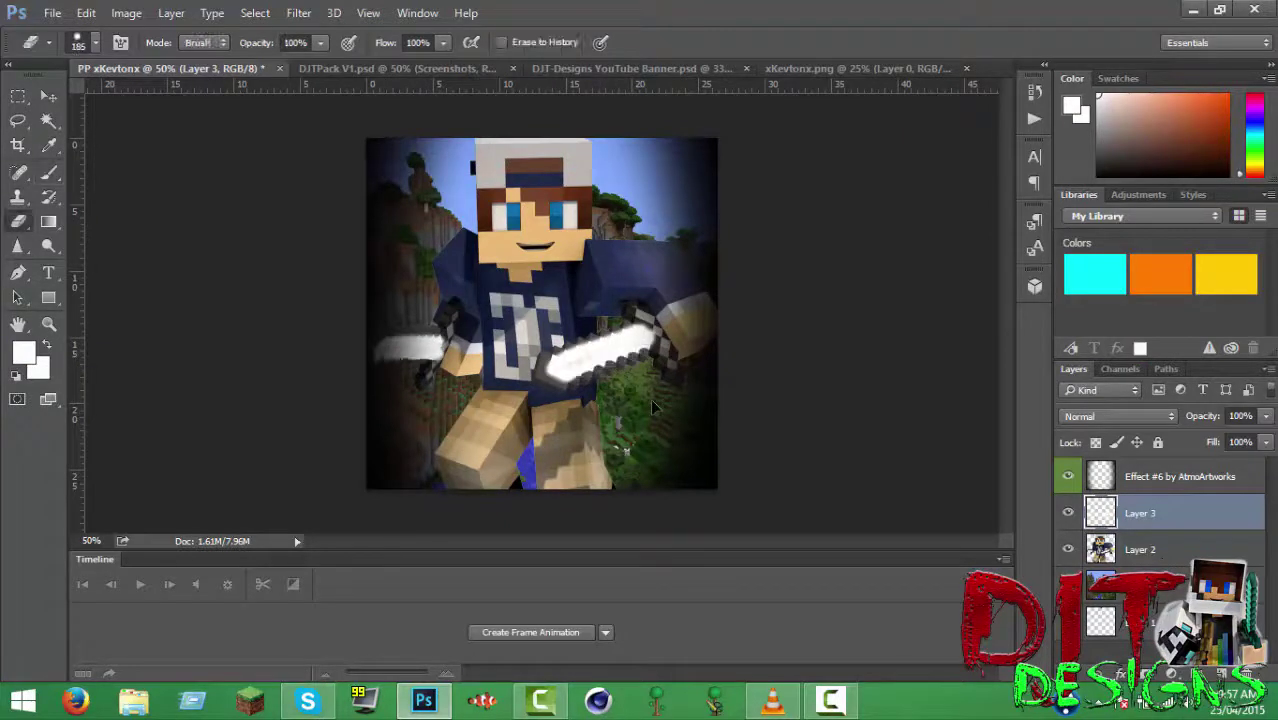
- Paint white strokes along the outlines of the character's legs, arms, torso and head on a new layer with the 26 px brush
{"action": "key", "text": "b"}
{"action": "key", "text": "shift+alt+o"}
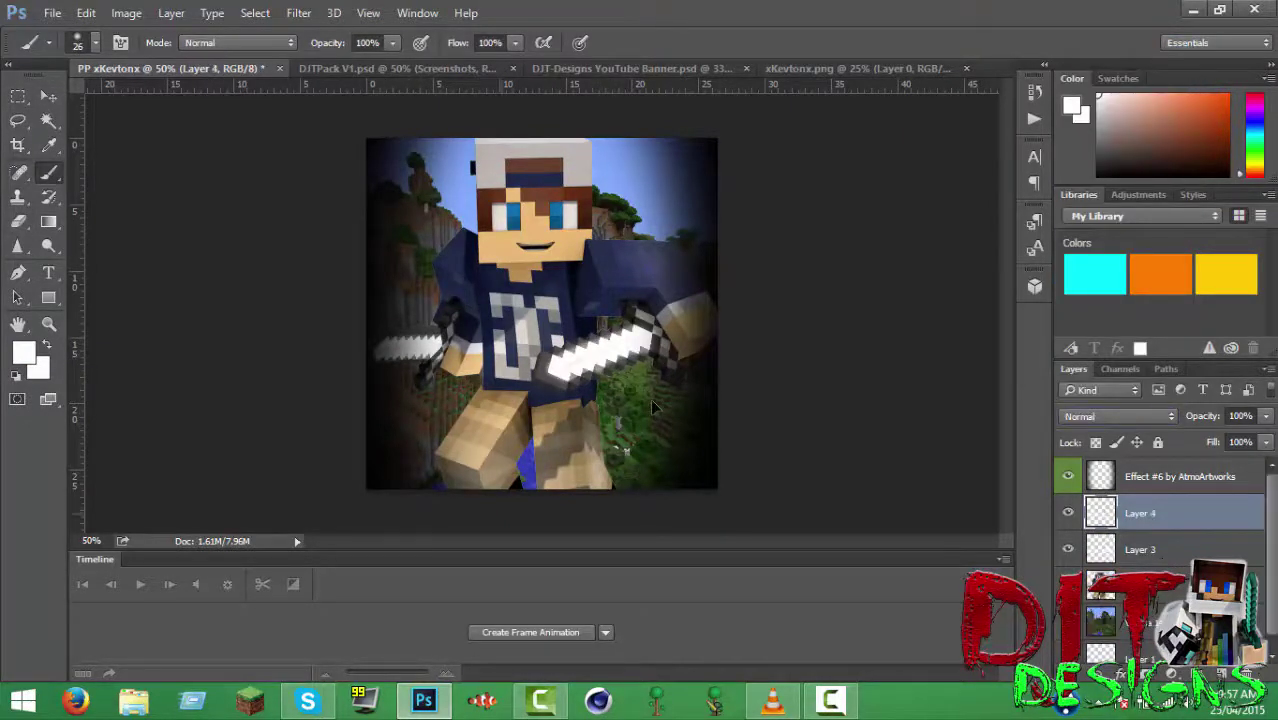
{"action": "left_click_drag", "start_coordinate": [520, 488], "coordinate": [538, 432]}
{"action": "left_click_drag", "start_coordinate": [628, 488], "coordinate": [592, 384]}
{"action": "left_click_drag", "start_coordinate": [594, 334], "coordinate": [628, 312]}
{"action": "mouse_move", "coordinate": [466, 408]}
{"action": "left_mouse_down"}
{"action": "mouse_move", "coordinate": [436, 488]}
{"action": "mouse_move", "coordinate": [488, 362]}
{"action": "left_mouse_up"}
{"action": "left_click_drag", "start_coordinate": [450, 244], "coordinate": [478, 222]}
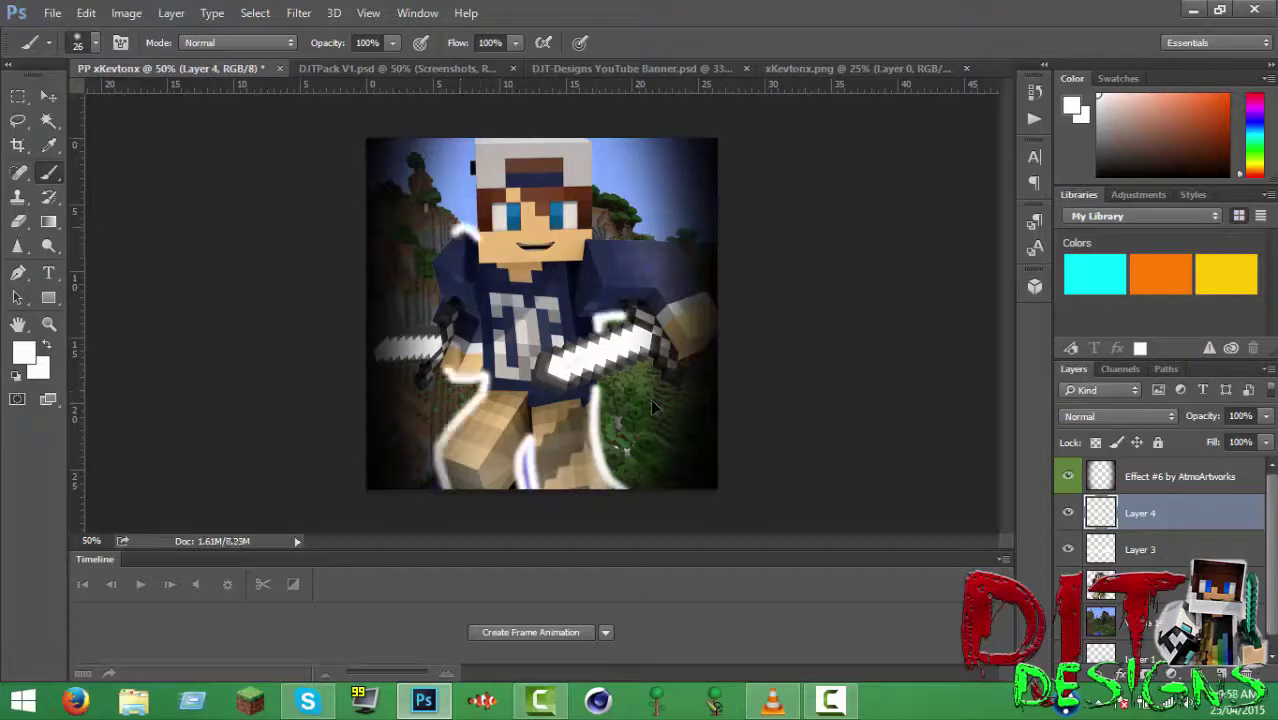
{"action": "mouse_move", "coordinate": [470, 148]}
{"action": "left_mouse_down"}
{"action": "mouse_move", "coordinate": [690, 268]}
{"action": "mouse_move", "coordinate": [662, 300]}
{"action": "mouse_move", "coordinate": [572, 320]}
{"action": "left_mouse_up"}
{"action": "mouse_move", "coordinate": [480, 488]}
{"action": "left_mouse_down"}
{"action": "mouse_move", "coordinate": [522, 390]}
{"action": "mouse_move", "coordinate": [590, 488]}
{"action": "left_mouse_up"}
- Set the white outline layer's blend mode to Overlay and its opacity to 49%
{"action": "left_click", "coordinate": [1118, 416]}
{"action": "left_click", "coordinate": [1110, 258]}
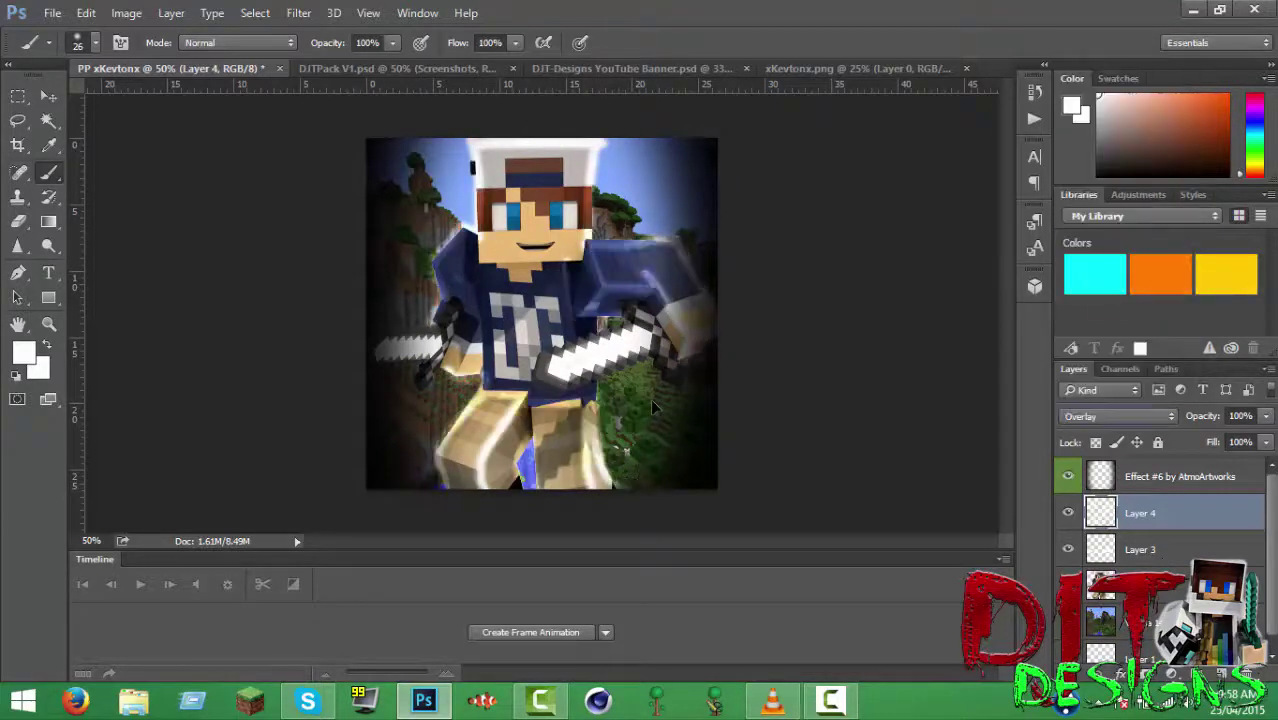
{"action": "left_click", "coordinate": [1240, 416]}
{"action": "type", "text": "66"}
{"action": "key", "text": "Tab"}
{"action": "key", "text": "shift+Tab"}
{"action": "type", "text": "49"}
{"action": "key", "text": "Tab"}
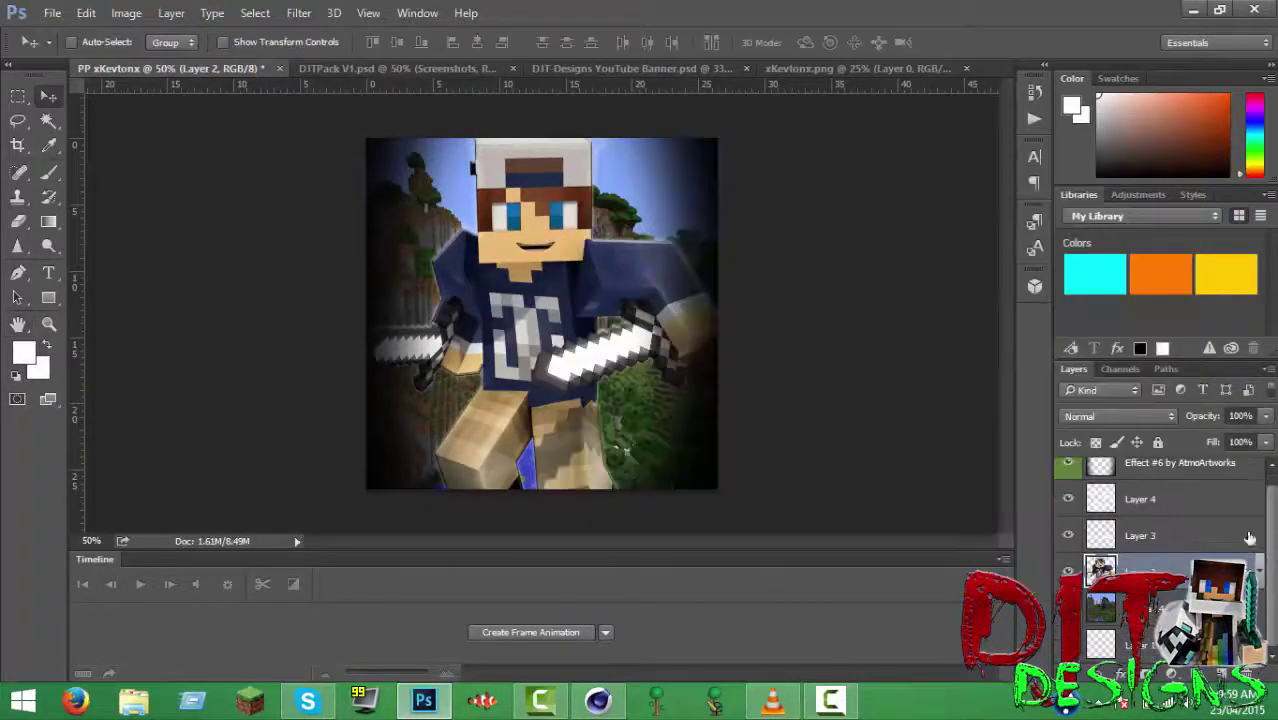
- Switch to Skype and send the client the message "pick a color"
{"action": "left_click", "coordinate": [1231, 675]}
{"action": "left_click", "coordinate": [308, 703]}
{"action": "type", "text": "pick a color"}
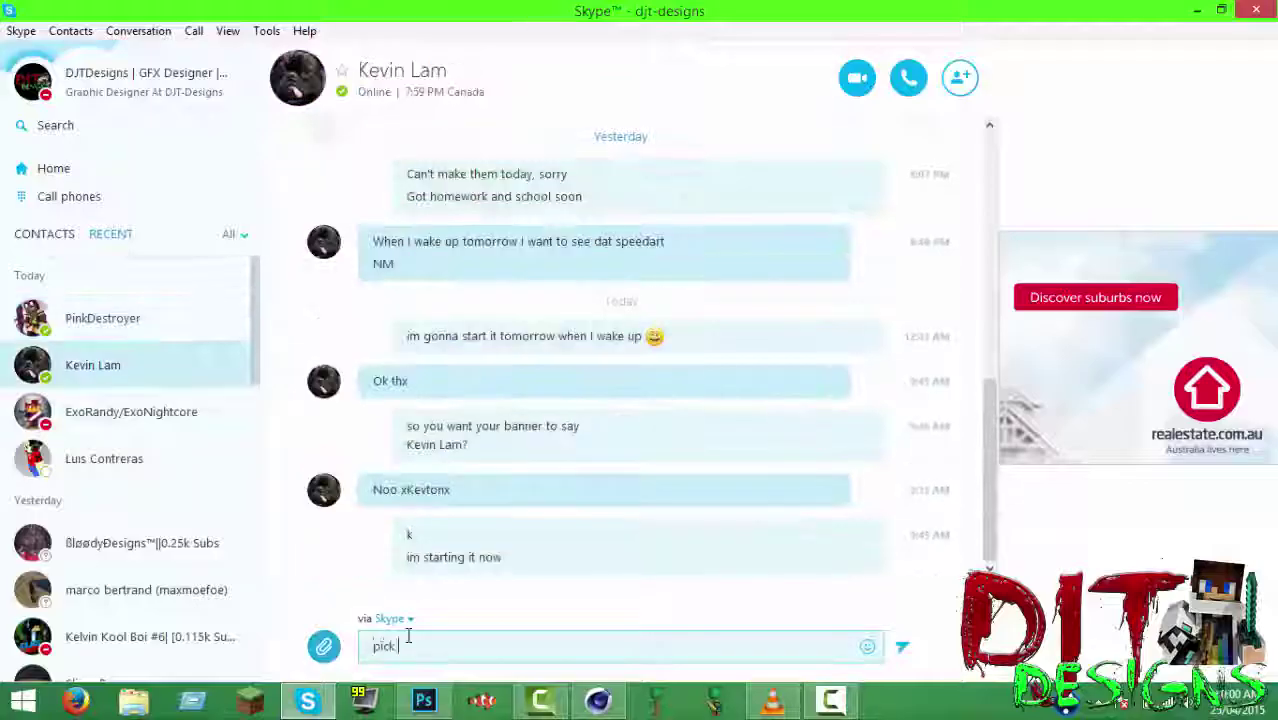
{"action": "key", "text": "Return"}
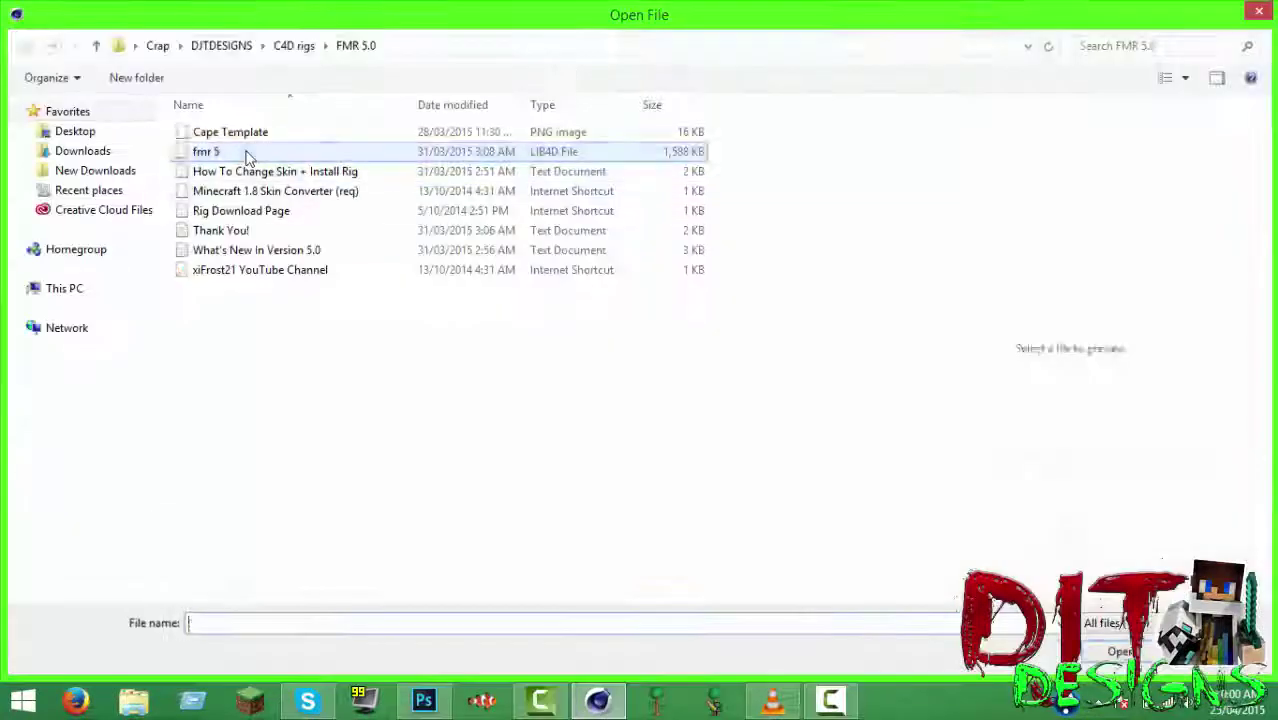
- Open the fmr 5 rig in Cinema 4D and select the mouth open/close control on the character's face
{"action": "double_click", "coordinate": [248, 158]}
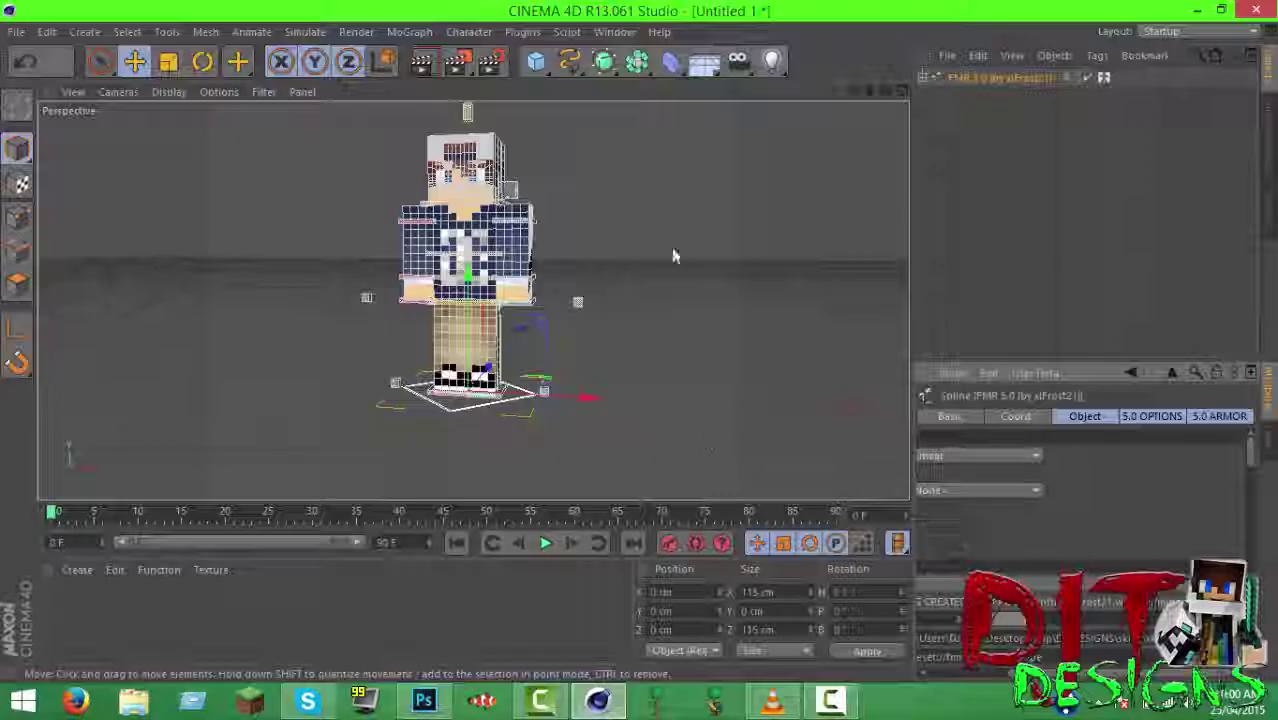
{"action": "scroll", "coordinate": [673, 257], "scroll_direction": "up", "scroll_amount": 5}
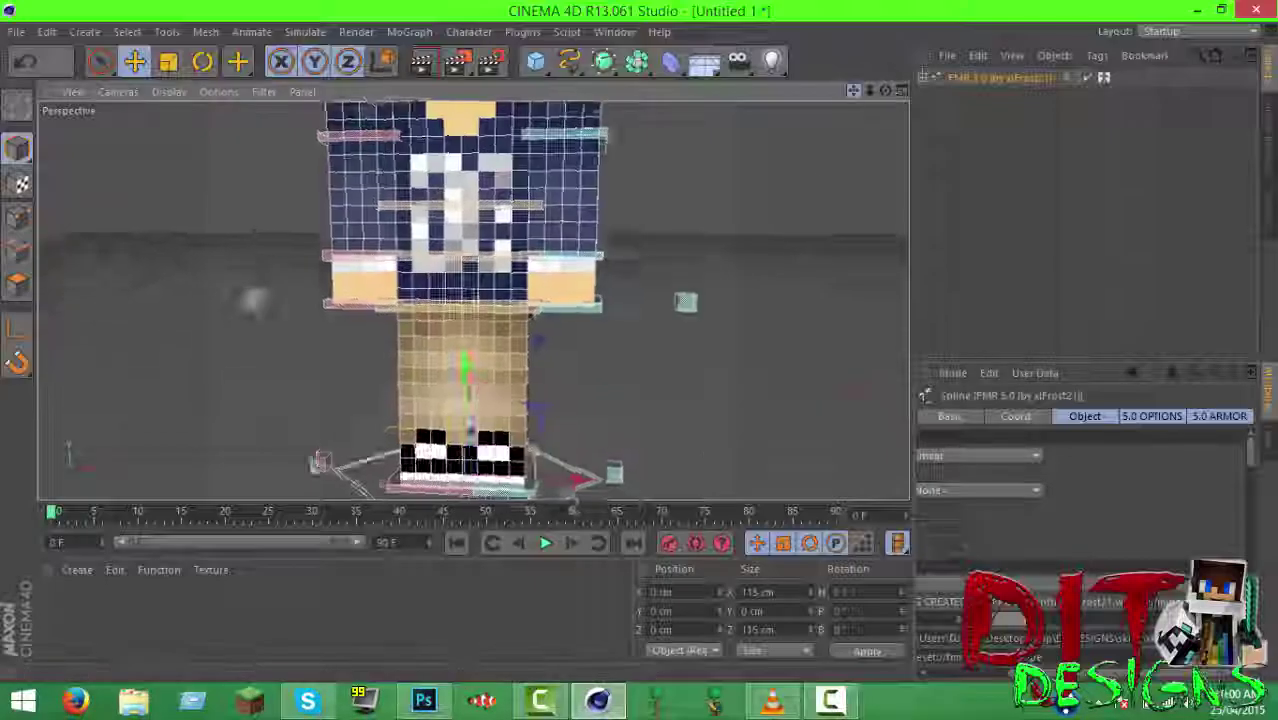
{"action": "left_click", "coordinate": [729, 344]}
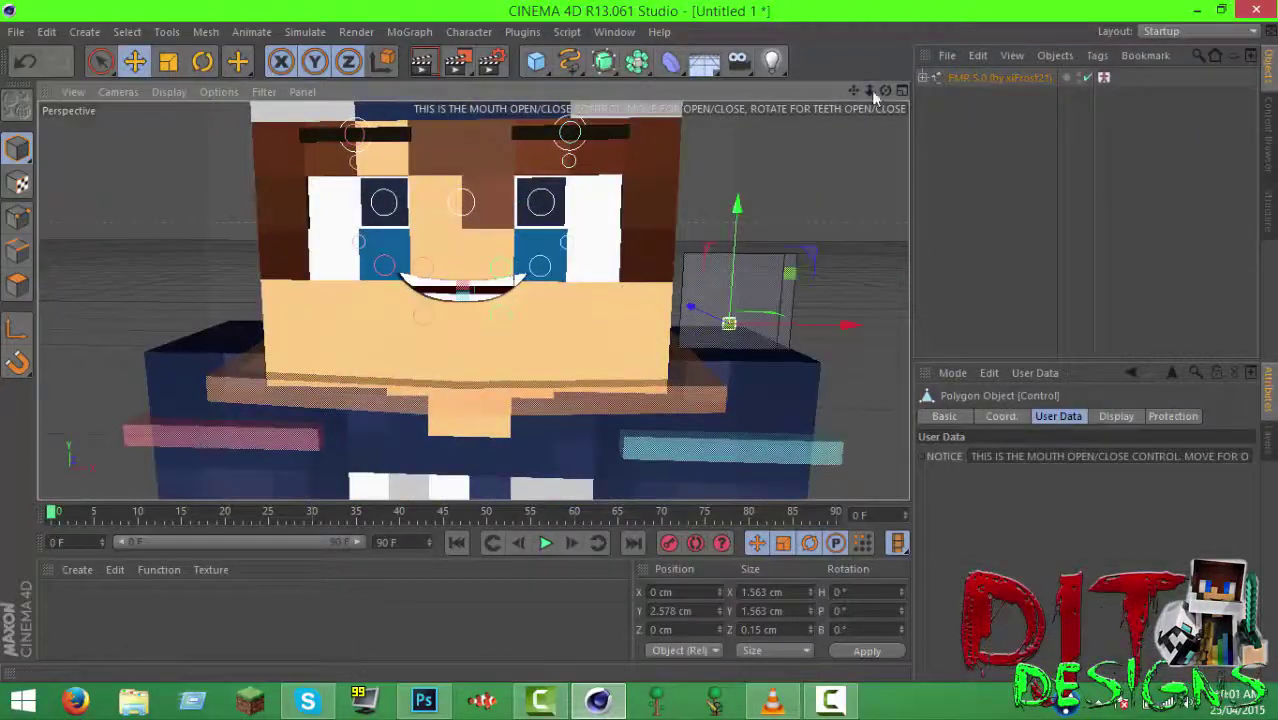
- Set the FMR 5.0 rig's face to double eyes and doubled pupils, with the eyebrows off
{"action": "left_click", "coordinate": [1000, 77]}
{"action": "scroll", "coordinate": [930, 535], "scroll_direction": "down", "scroll_amount": 5}
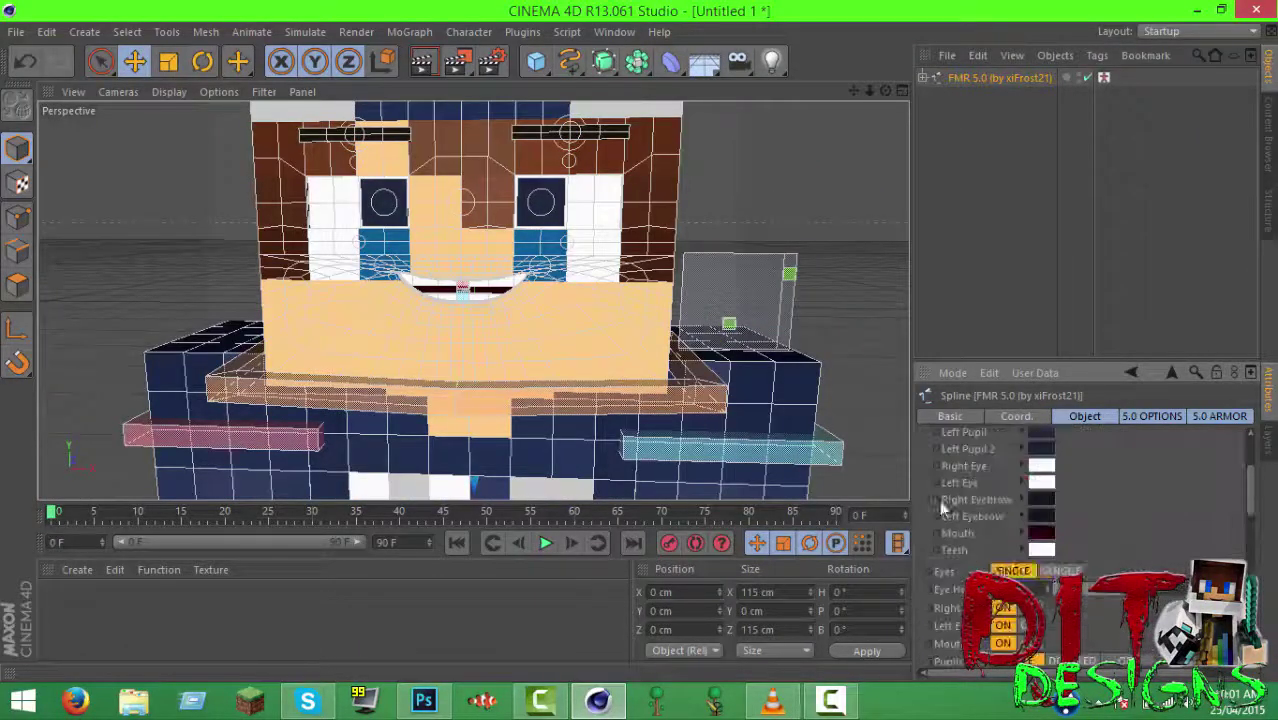
{"action": "scroll", "coordinate": [939, 500], "scroll_direction": "down", "scroll_amount": 3}
{"action": "left_click", "coordinate": [1100, 566]}
{"action": "left_click", "coordinate": [1071, 548]}
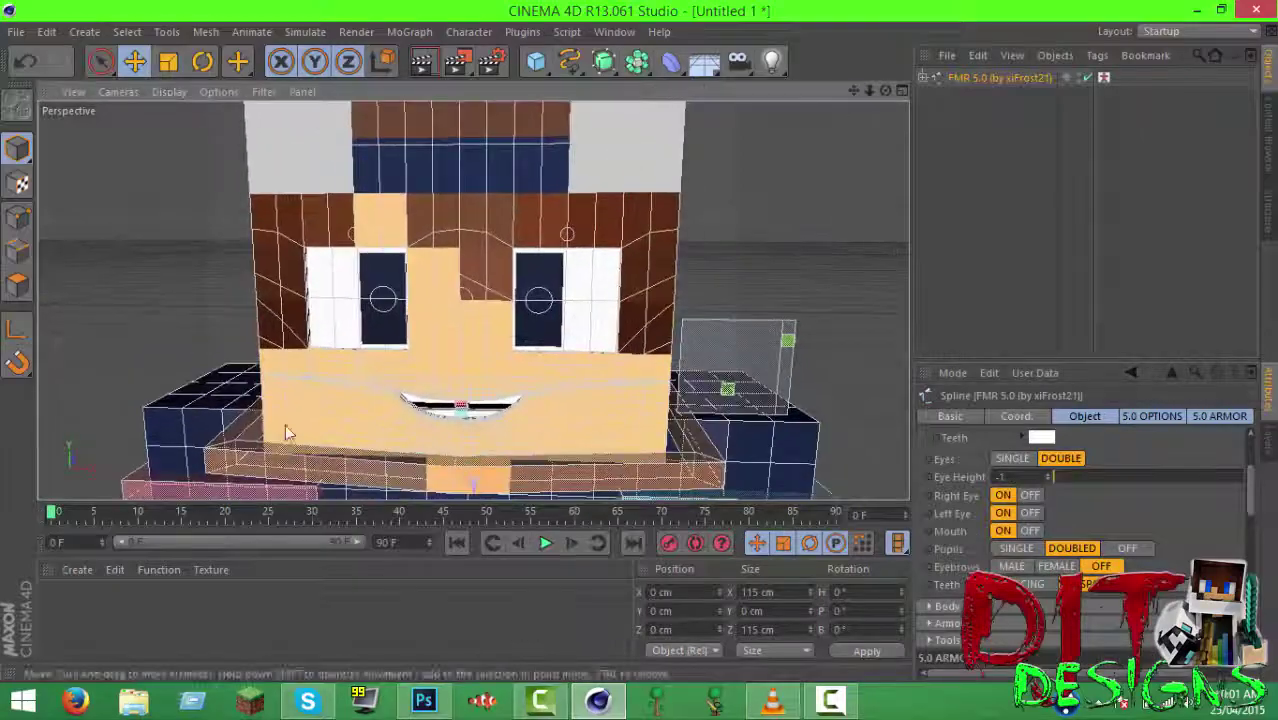
- View the xKevtonx skin image for the eye colour, and return to Cinema 4D to colour the rig's pupils blue
{"action": "right_click", "coordinate": [134, 700]}
{"action": "left_click", "coordinate": [90, 463]}
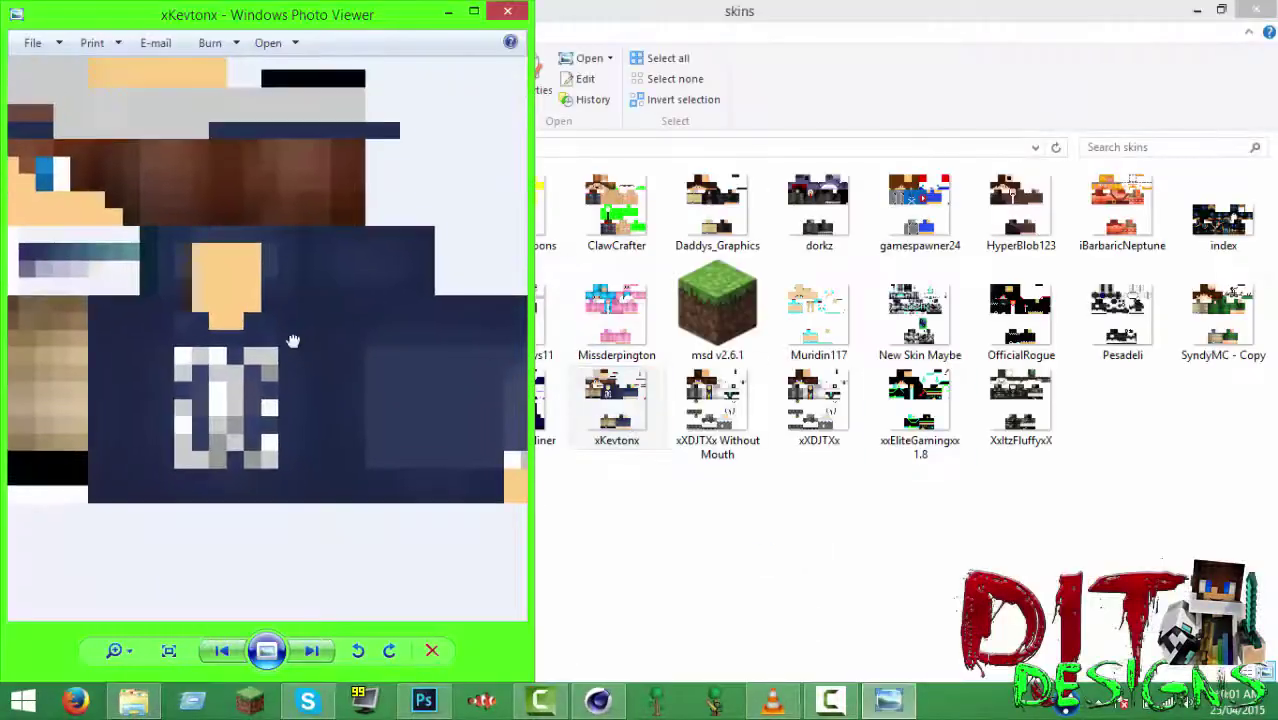
{"action": "left_click", "coordinate": [597, 700]}
{"action": "left_click", "coordinate": [1052, 451]}
{"action": "left_click", "coordinate": [1020, 630]}
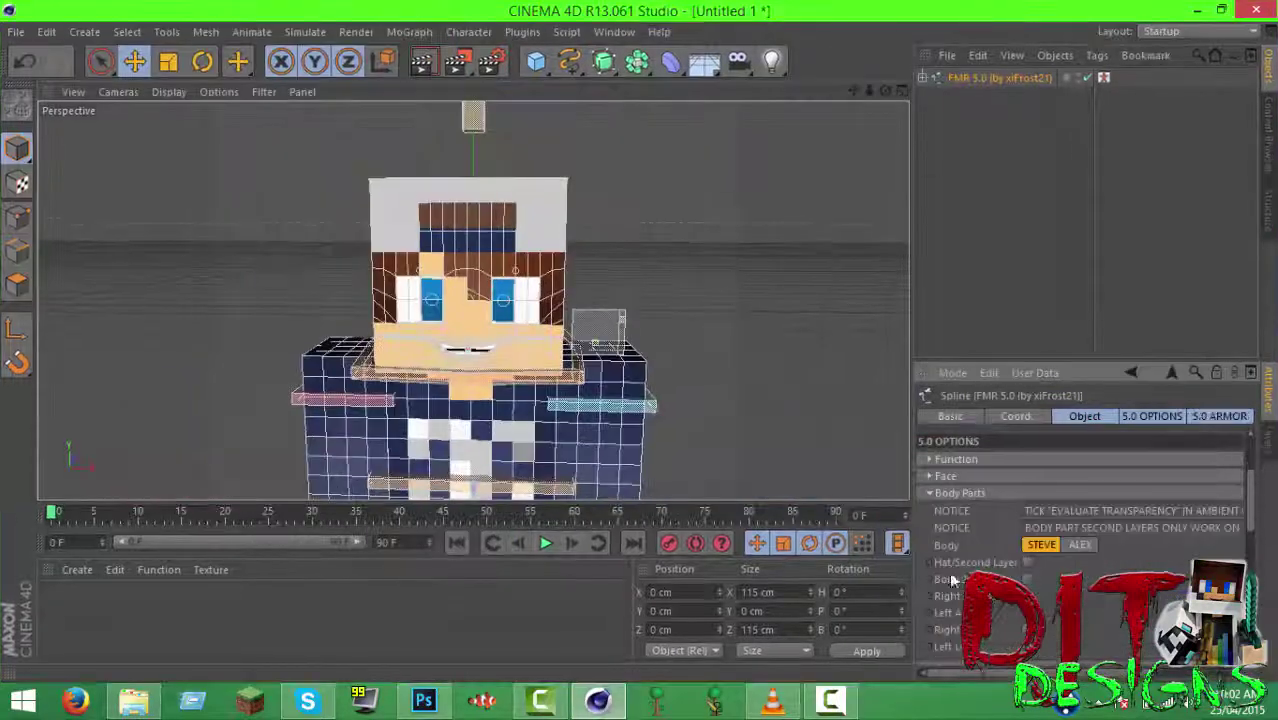
- Open the render settings for the rig scene and select the character's foot control for posing
{"action": "scroll", "coordinate": [668, 234], "scroll_direction": "down", "scroll_amount": 3}
{"action": "left_click", "coordinate": [486, 66]}
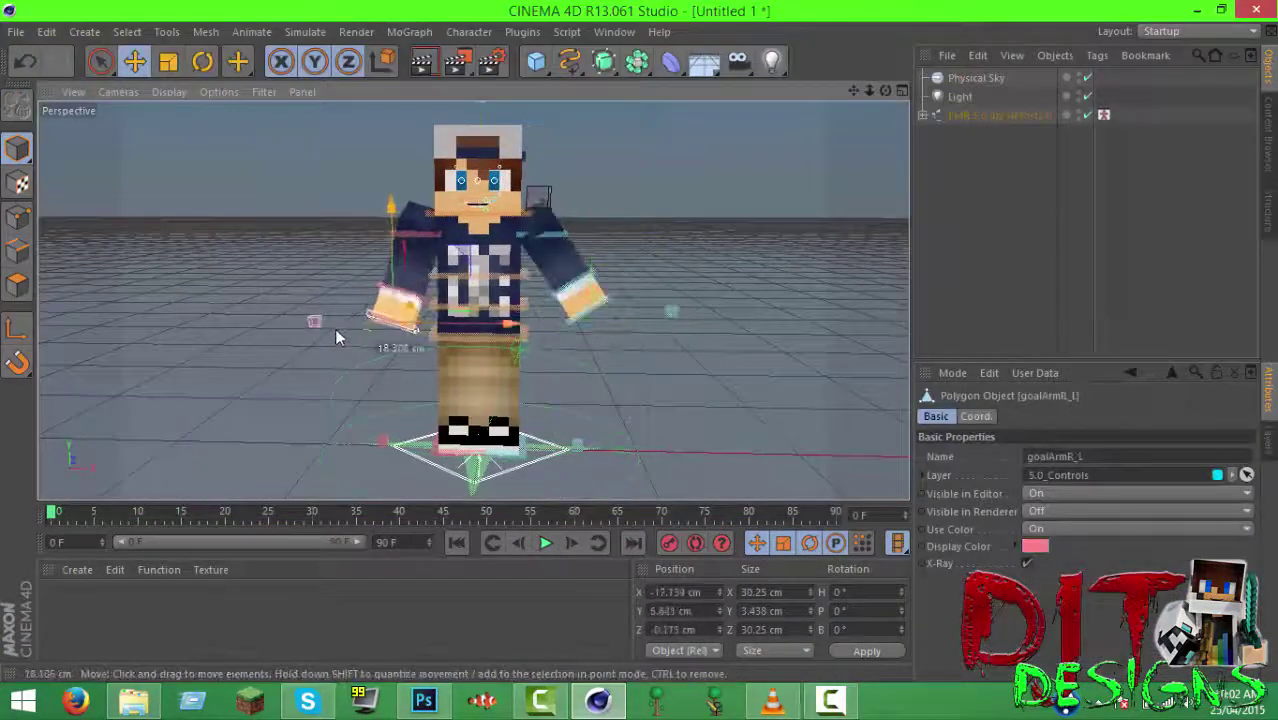
{"action": "left_click", "coordinate": [525, 428]}
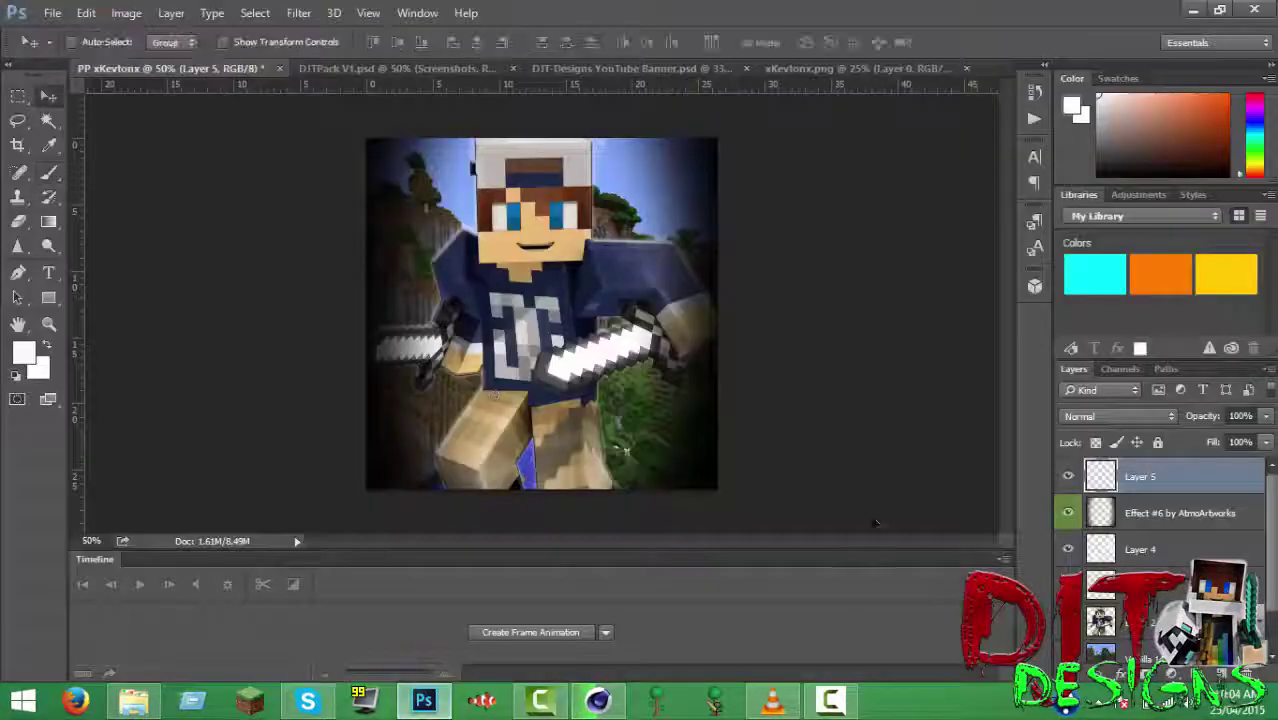
- Paint all of Layer 5 in the profile picture solid blue with a 250 px brush
{"action": "key", "text": "b"}
{"action": "left_click", "coordinate": [78, 42]}
{"action": "left_click", "coordinate": [24, 352]}
{"action": "left_click_drag", "start_coordinate": [713, 171], "coordinate": [310, 441]}
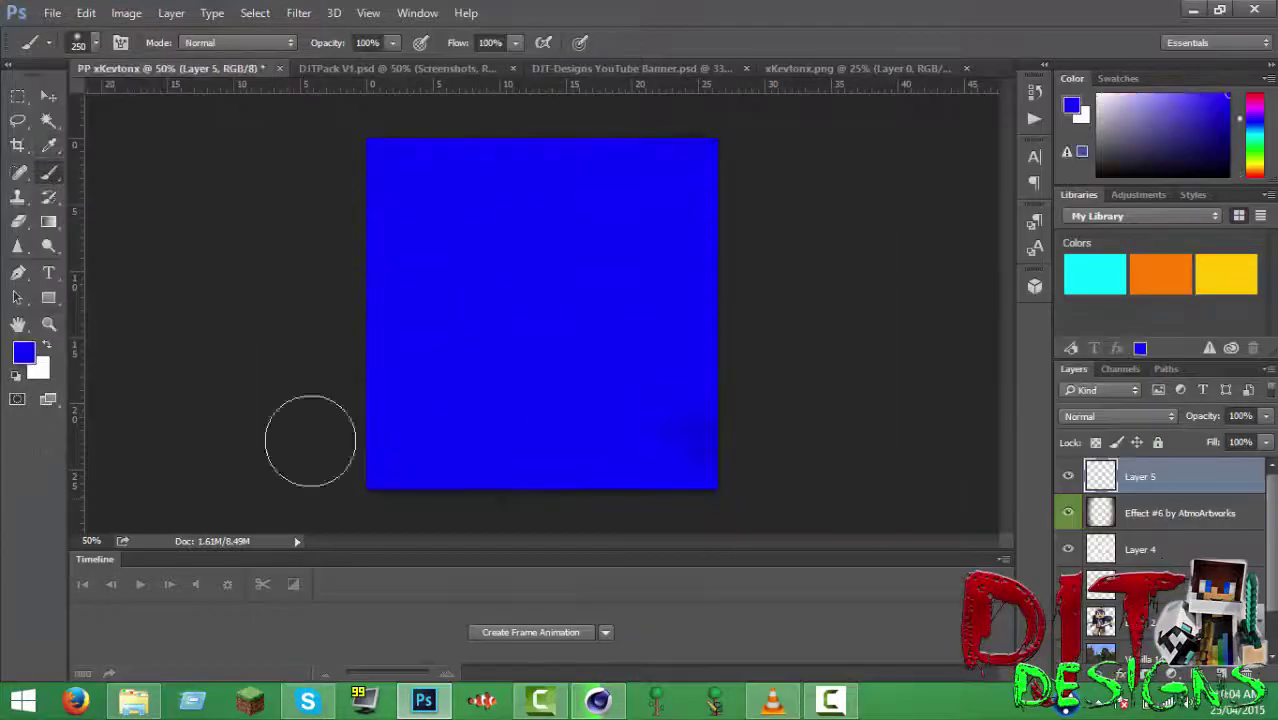
- Lower the blue layer's opacity and fill, and add a Screen Inner Glow with 35% opacity, 100% choke and 7 px size
{"action": "left_click", "coordinate": [1118, 416]}
{"action": "left_click_drag", "start_coordinate": [1266, 416], "coordinate": [1130, 443]}
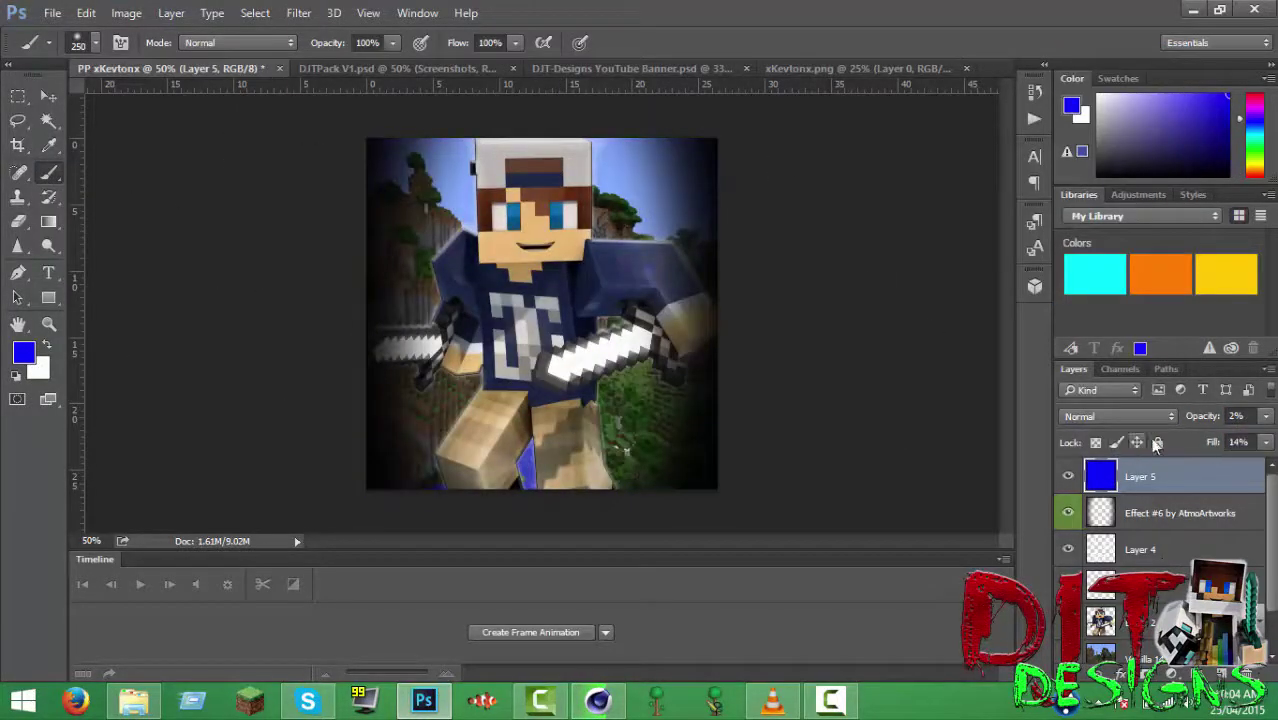
{"action": "double_click", "coordinate": [1243, 479]}
{"action": "left_click", "coordinate": [585, 314]}
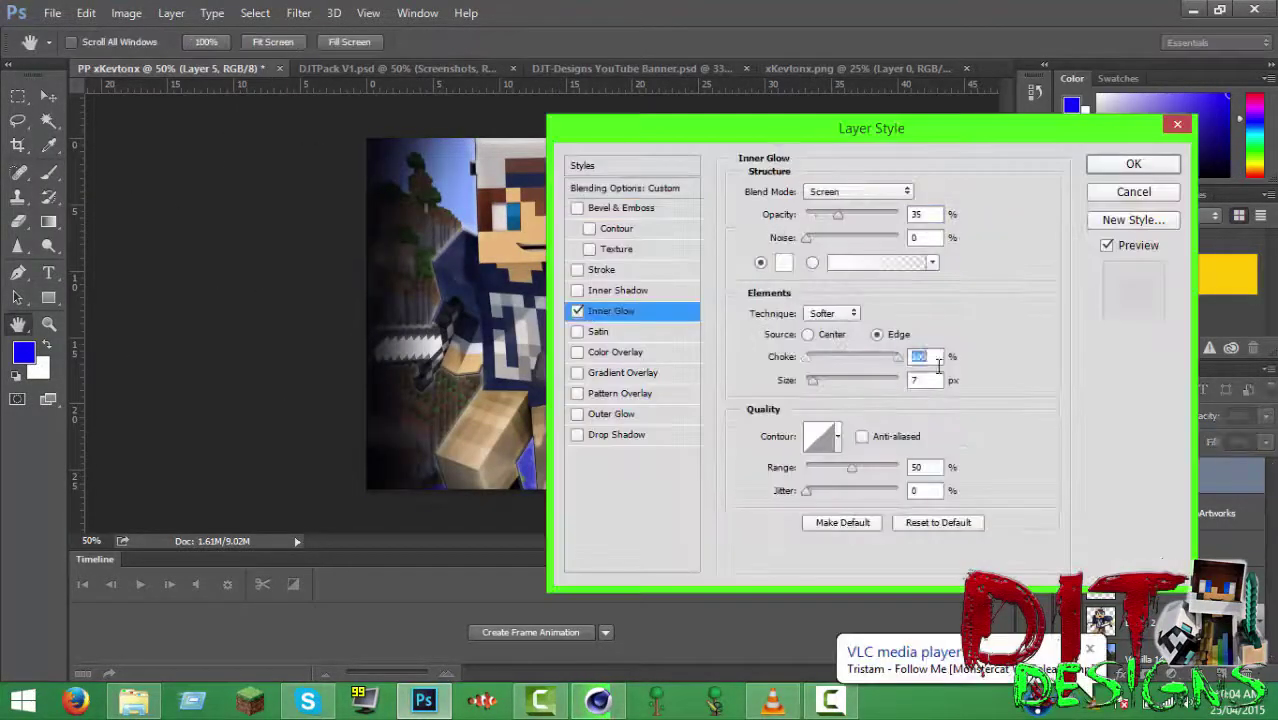
{"action": "left_click", "coordinate": [1133, 163]}
- Fine-tune the opacity of the blue tint layer and switch to Cinema 4D
{"action": "key", "text": "Delete"}
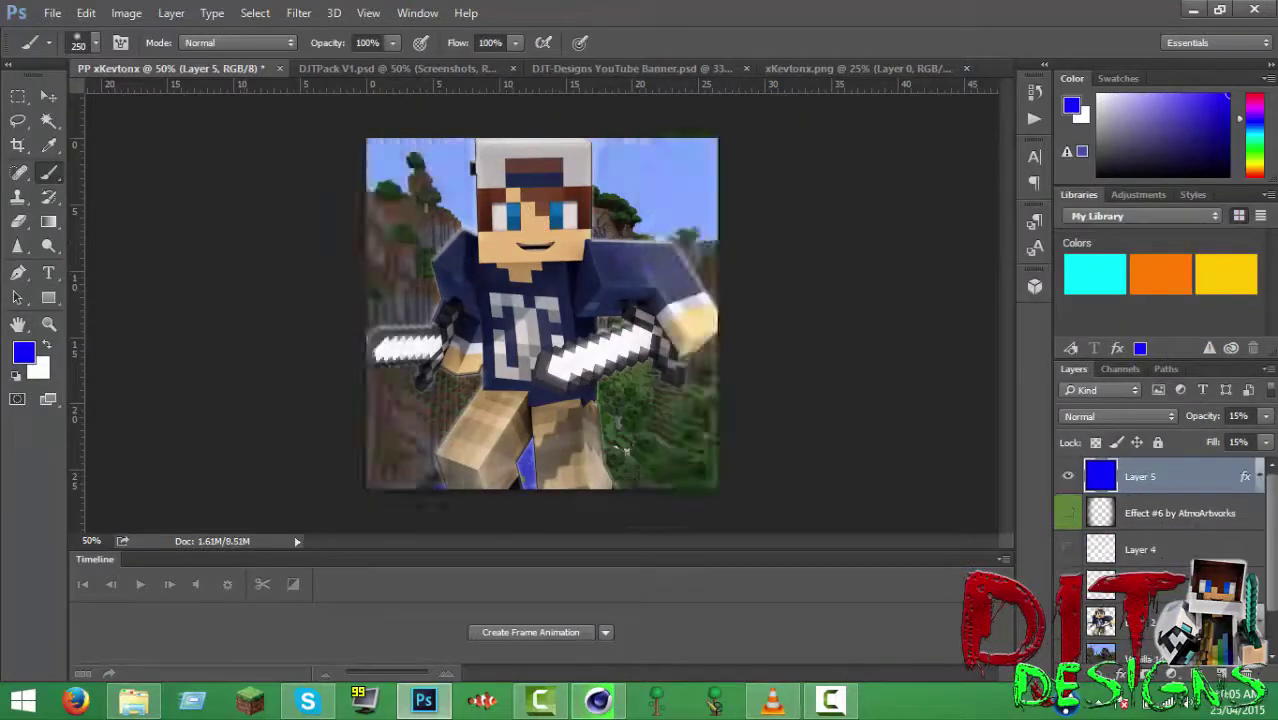
{"action": "key", "text": "Return"}
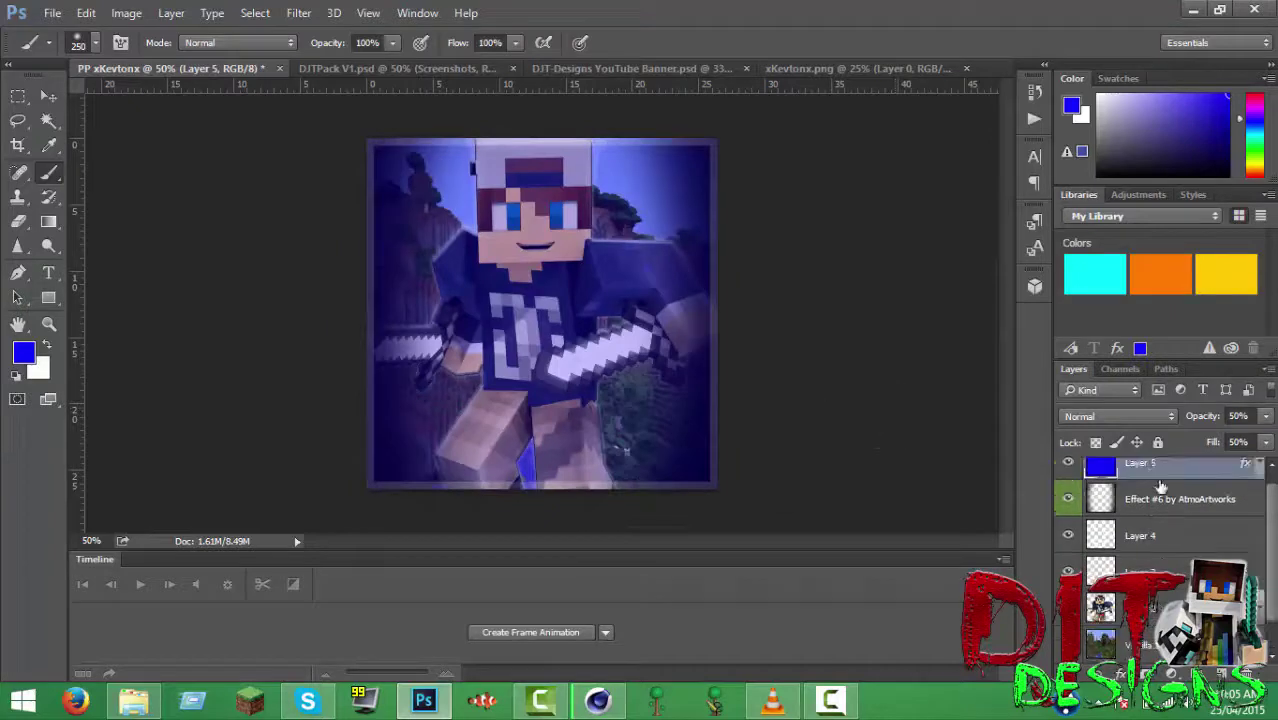
{"action": "mouse_move", "coordinate": [1140, 465]}
{"action": "left_mouse_down"}
{"action": "mouse_move", "coordinate": [1140, 605]}
{"action": "mouse_move", "coordinate": [1140, 475]}
{"action": "left_mouse_up"}
{"action": "left_click_drag", "start_coordinate": [1216, 416], "coordinate": [1190, 445]}
{"action": "left_click", "coordinate": [612, 704]}
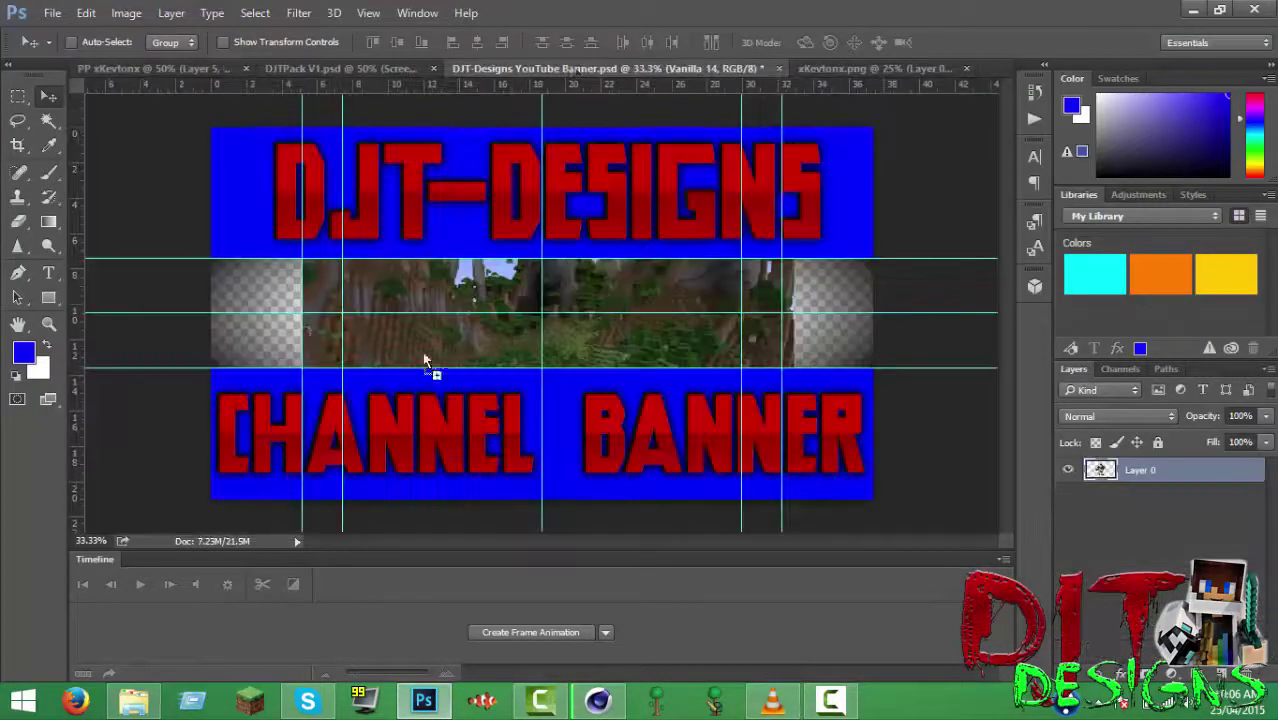
- In the YouTube banner, scale the Vanilla 14 background to about 138% and shrink the character near the strip's left end
{"action": "left_click_drag", "start_coordinate": [682, 342], "coordinate": [772, 342]}
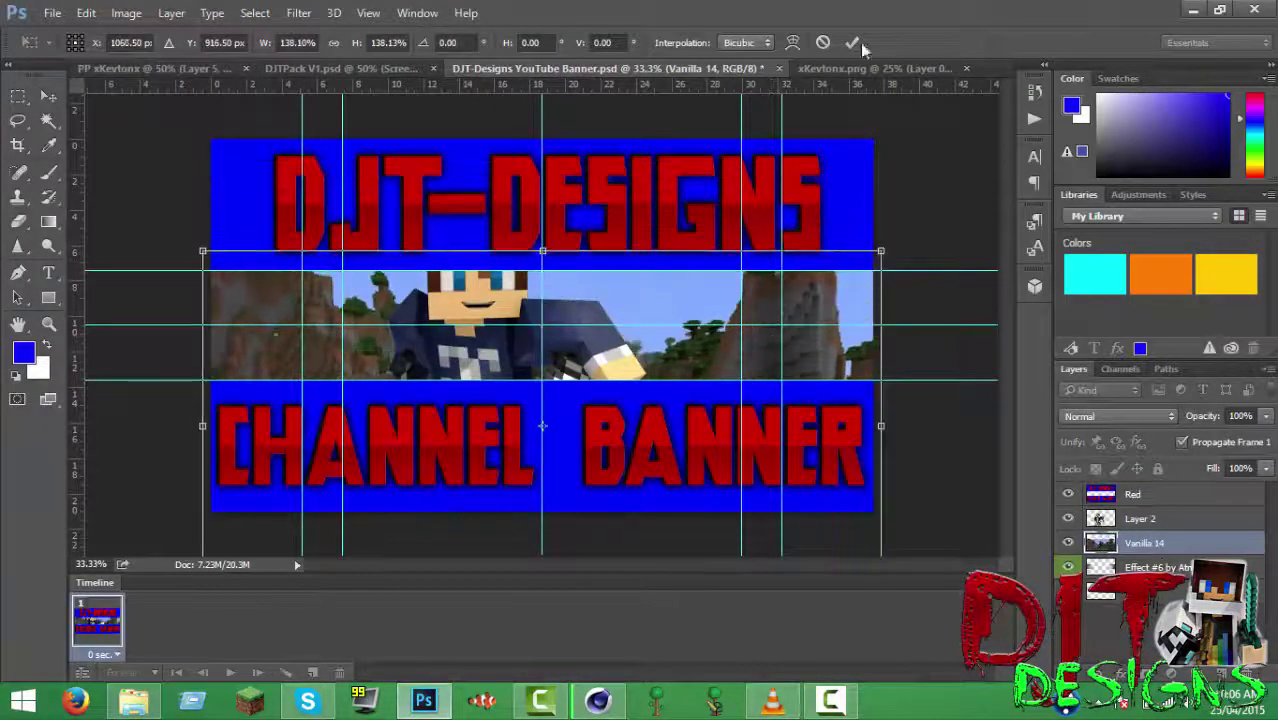
{"action": "left_click_drag", "start_coordinate": [520, 380], "coordinate": [458, 380]}
{"action": "key", "text": "Return"}
- Select the banner's central strip and paint over it in blue and black on a new layer with the 250 px brush
{"action": "left_click", "coordinate": [18, 96]}
{"action": "left_click_drag", "start_coordinate": [211, 270], "coordinate": [872, 380]}
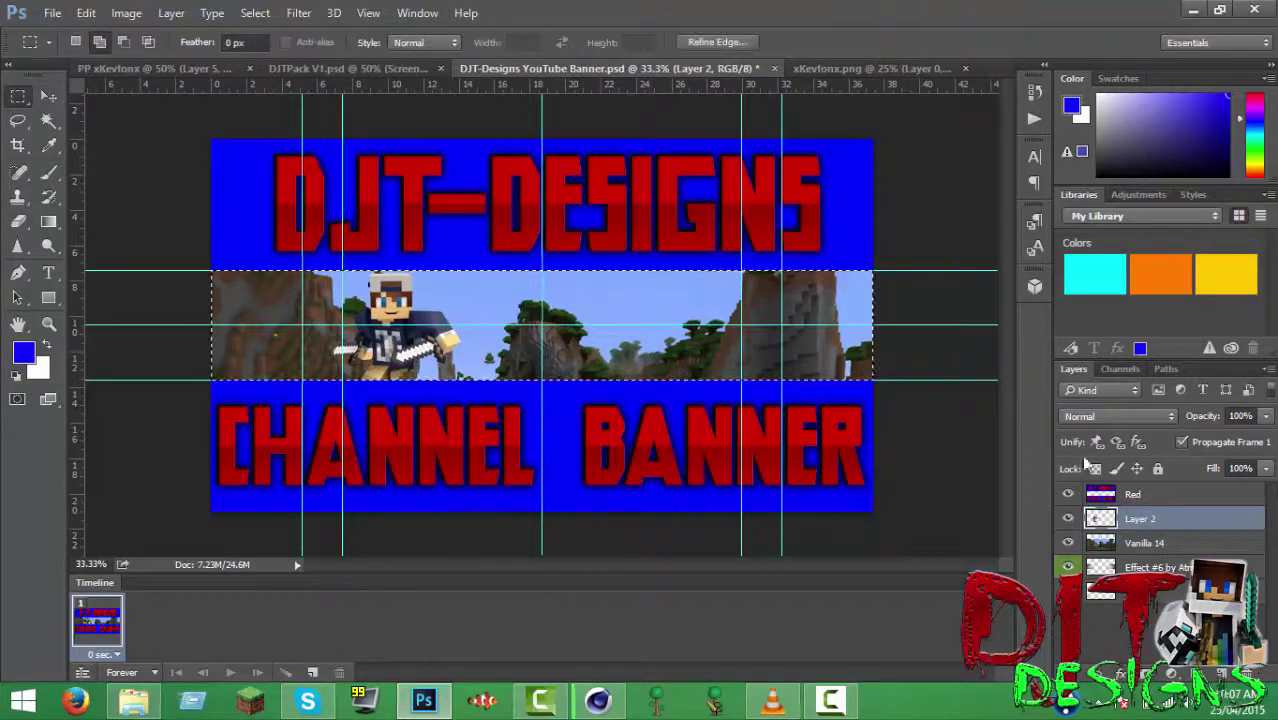
{"action": "left_click", "coordinate": [48, 172]}
{"action": "mouse_move", "coordinate": [215, 300]}
{"action": "left_mouse_down"}
{"action": "mouse_move", "coordinate": [919, 320]}
{"action": "mouse_move", "coordinate": [901, 391]}
{"action": "left_mouse_up"}
{"action": "key", "text": "d"}
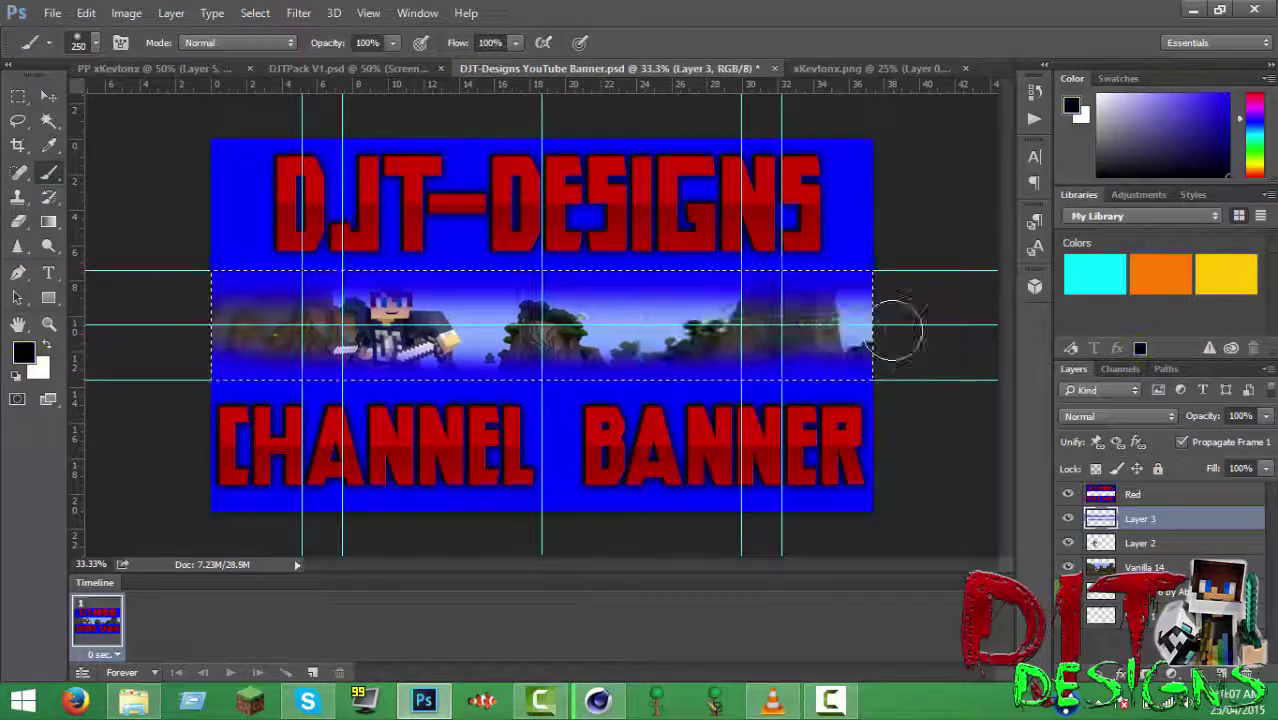
{"action": "left_click_drag", "start_coordinate": [893, 334], "coordinate": [88, 318]}
{"action": "mouse_move", "coordinate": [865, 358]}
{"action": "left_mouse_down"}
{"action": "mouse_move", "coordinate": [354, 271]}
{"action": "mouse_move", "coordinate": [760, 265]}
{"action": "left_mouse_up"}
- Reduce the banner's blue paint layer to 25% opacity and 26% fill, and add an Inner Glow to it
{"action": "key", "text": "v"}
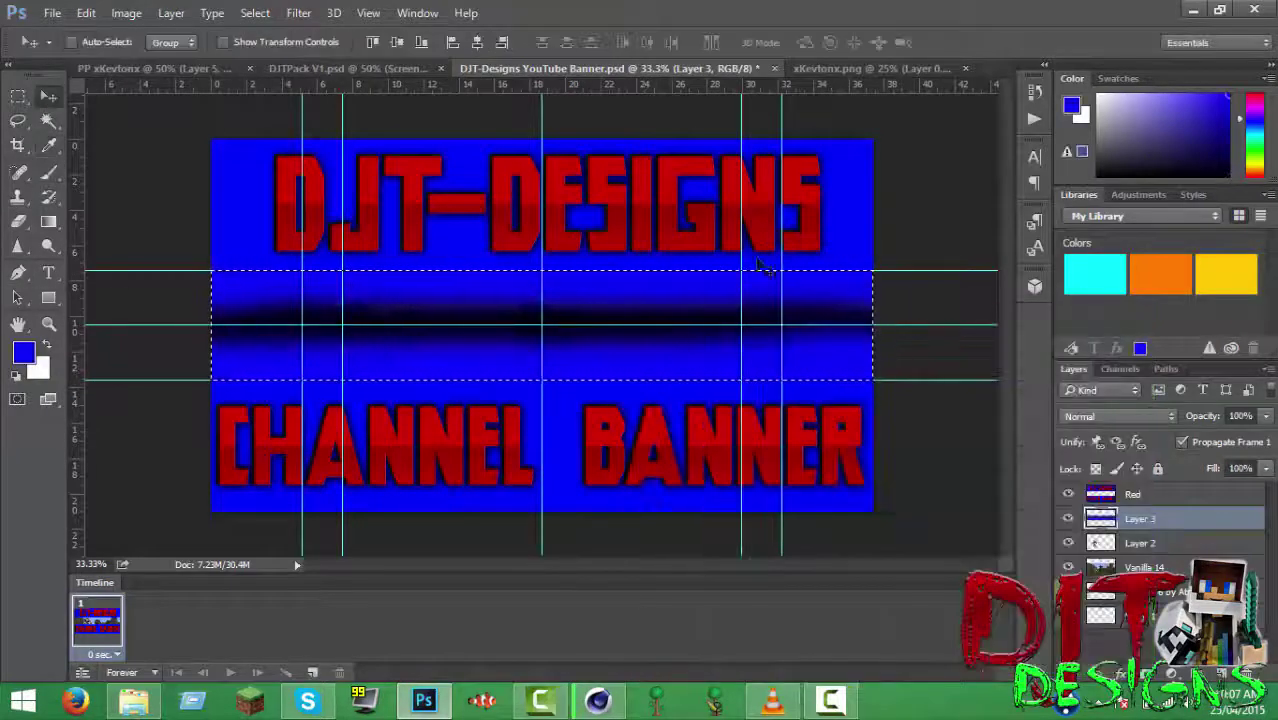
{"action": "left_click_drag", "start_coordinate": [1203, 420], "coordinate": [1150, 420]}
{"action": "left_click_drag", "start_coordinate": [1212, 468], "coordinate": [1160, 468]}
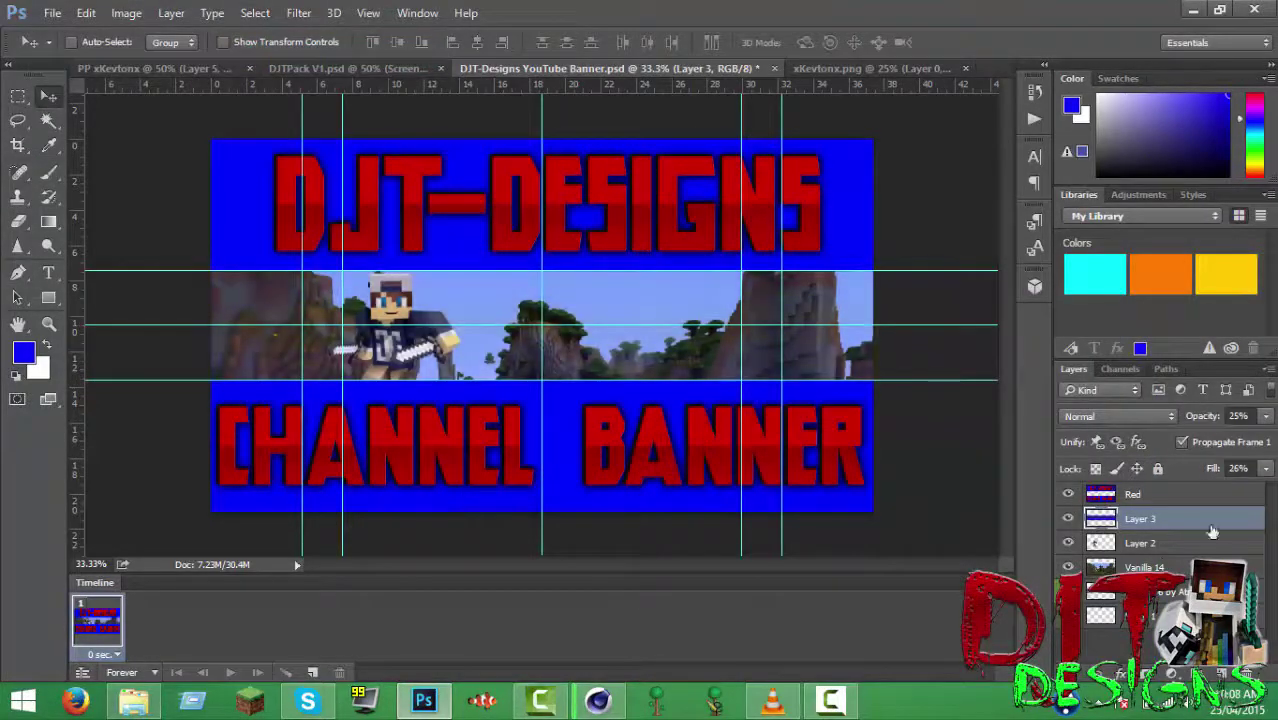
{"action": "double_click", "coordinate": [1210, 520]}
{"action": "left_click", "coordinate": [611, 310]}
{"action": "key", "text": "Return"}
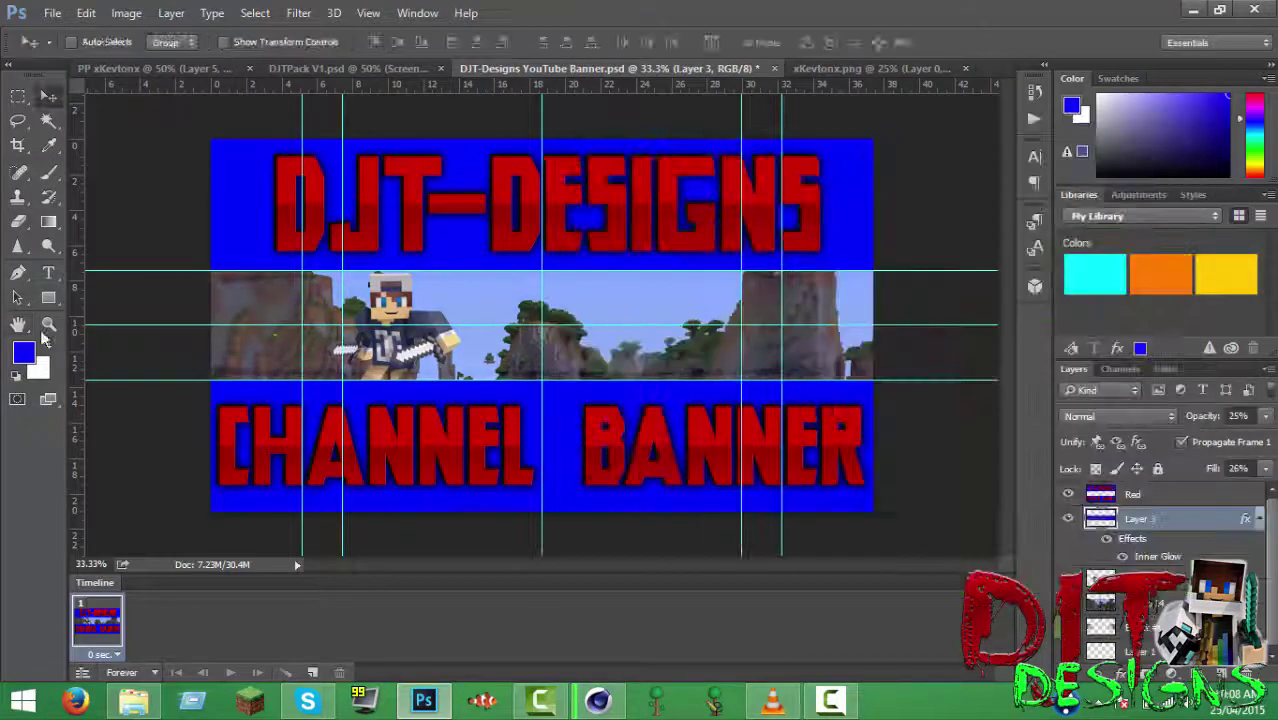
{"action": "key", "text": "b"}
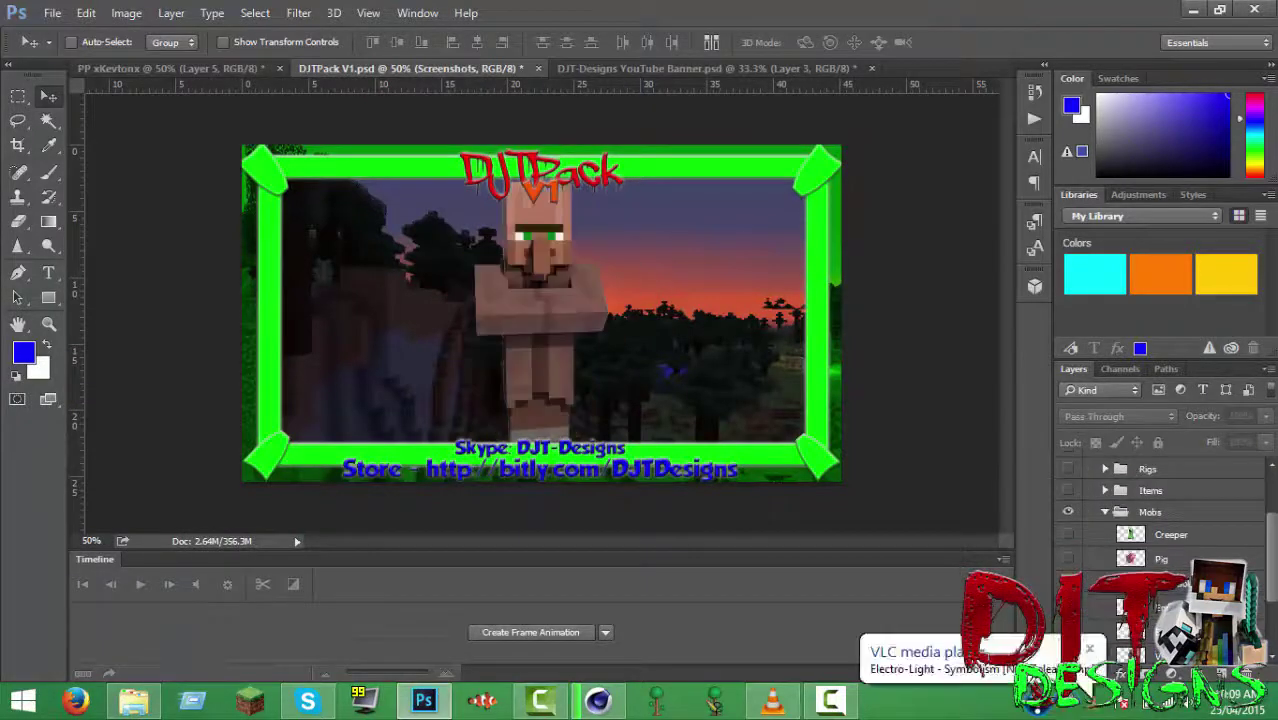
- Bring the villager into the banner and place it in the central strip beside the character
{"action": "left_click_drag", "start_coordinate": [773, 7], "coordinate": [747, 91]}
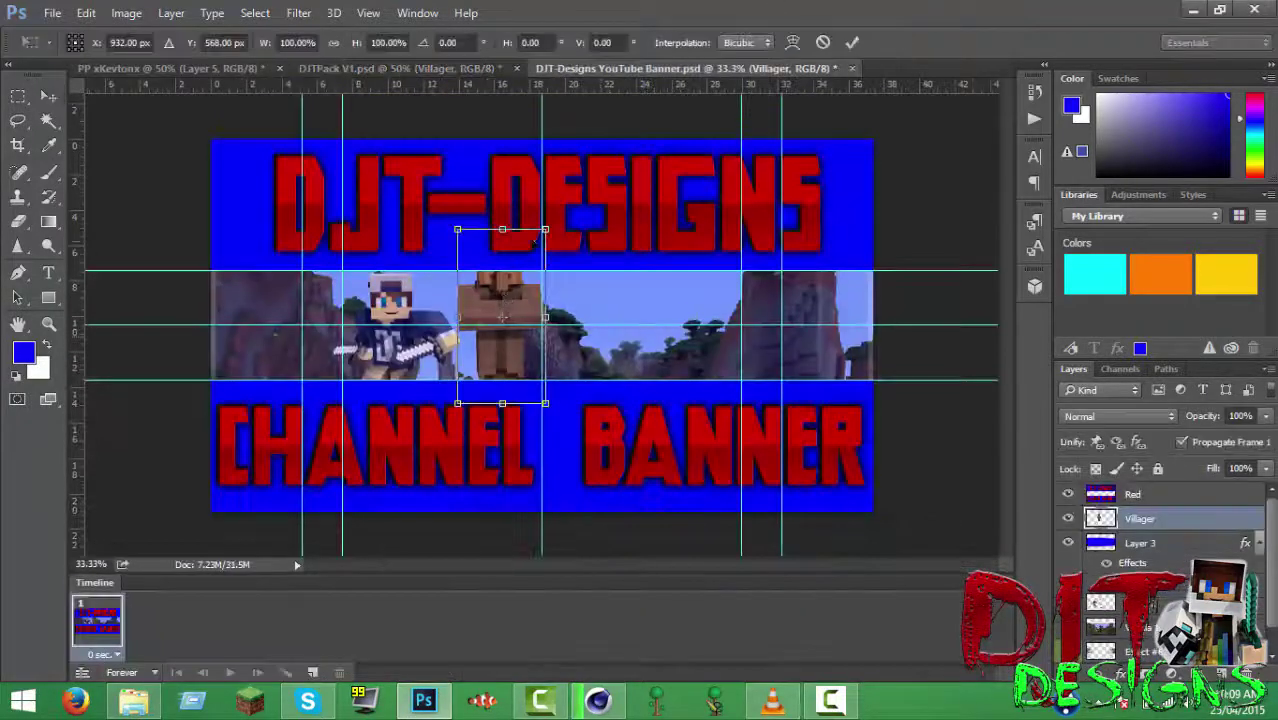
{"action": "left_click_drag", "start_coordinate": [500, 285], "coordinate": [357, 308]}
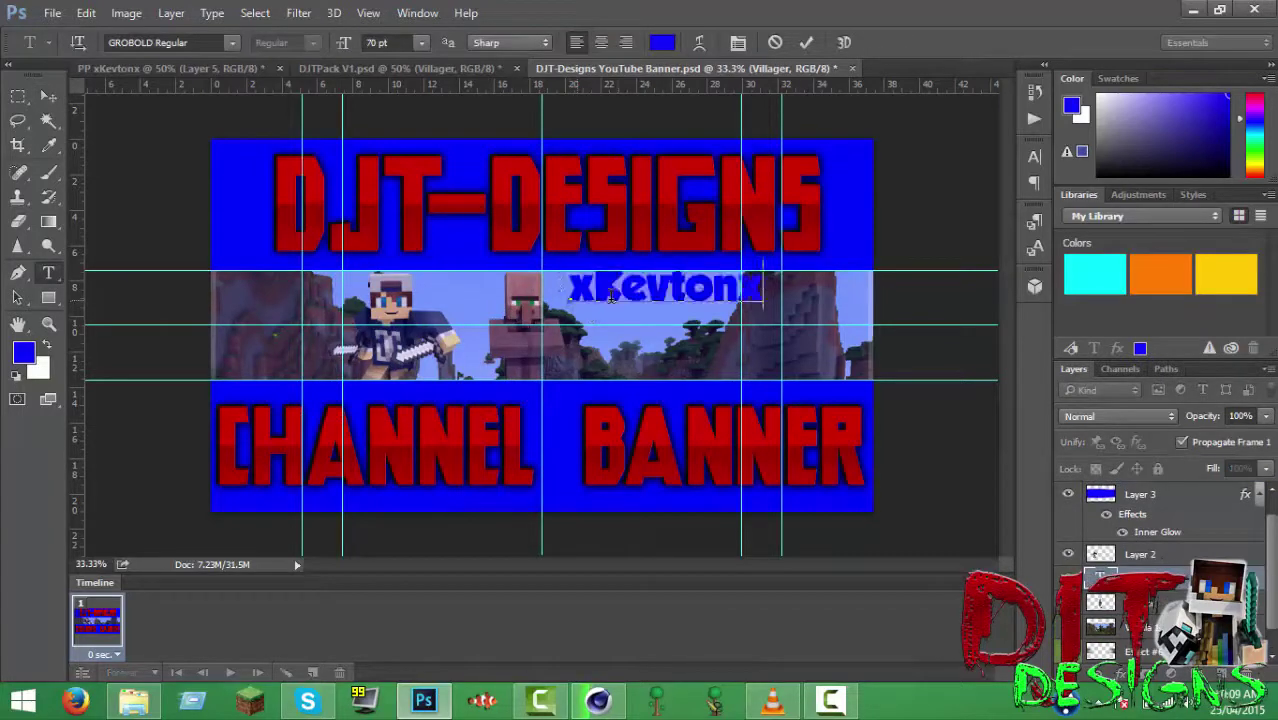
- Change the channel-name text's font and warp it with an Arc of +9% bend, +5% horizontal and +10% vertical distortion
{"action": "left_click", "coordinate": [231, 42]}
{"action": "scroll", "coordinate": [300, 400], "scroll_direction": "down", "scroll_amount": 10}
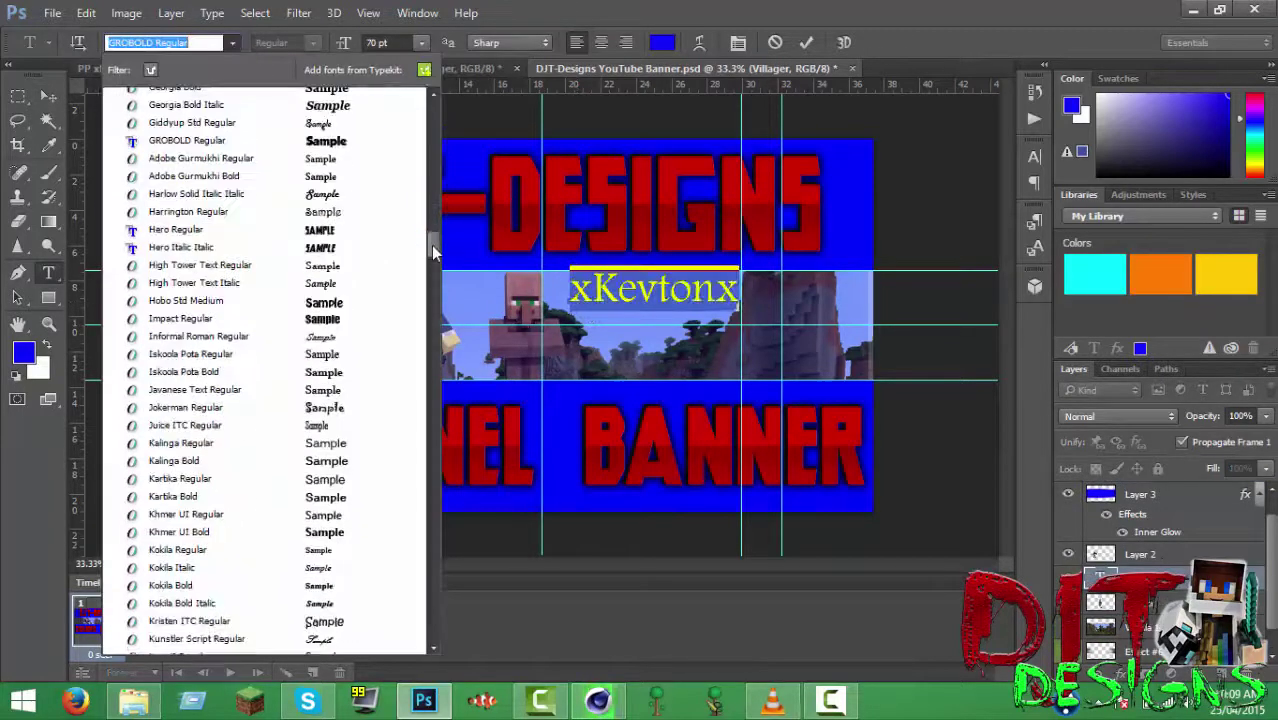
{"action": "left_click", "coordinate": [350, 237]}
{"action": "left_click", "coordinate": [48, 96]}
{"action": "key", "text": "t"}
{"action": "left_click", "coordinate": [668, 42]}
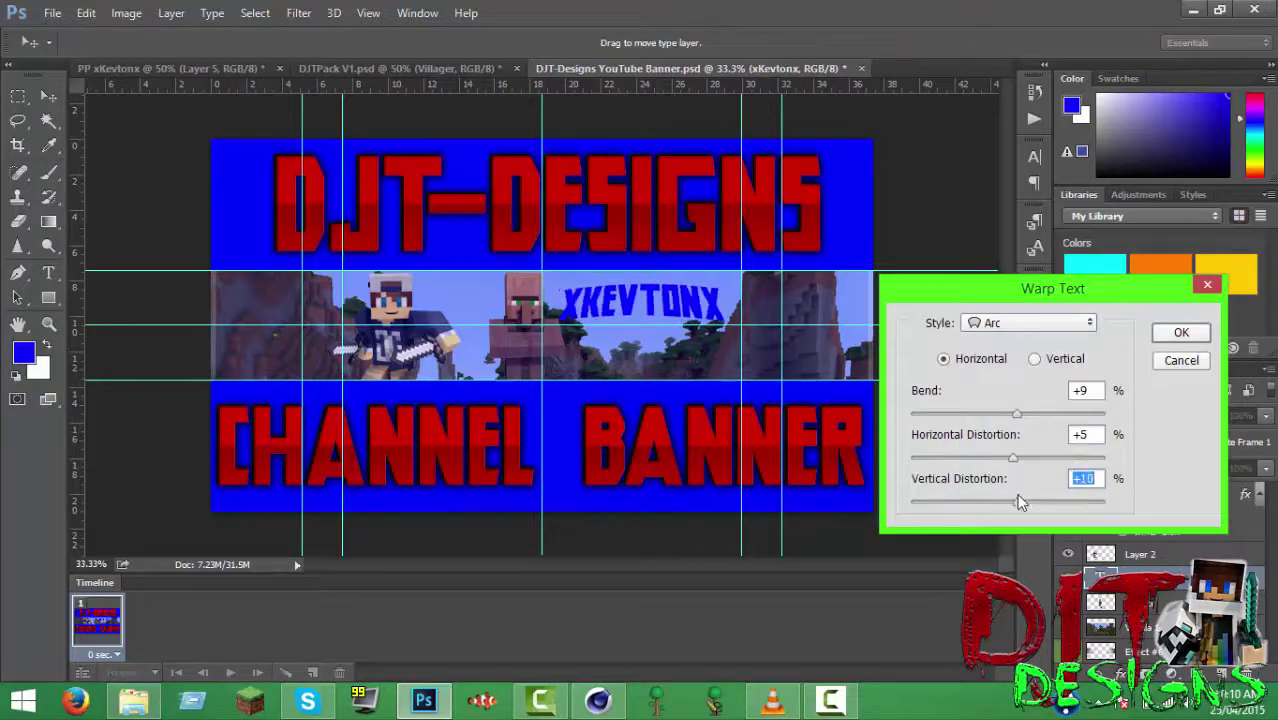
{"action": "left_click", "coordinate": [1180, 333]}
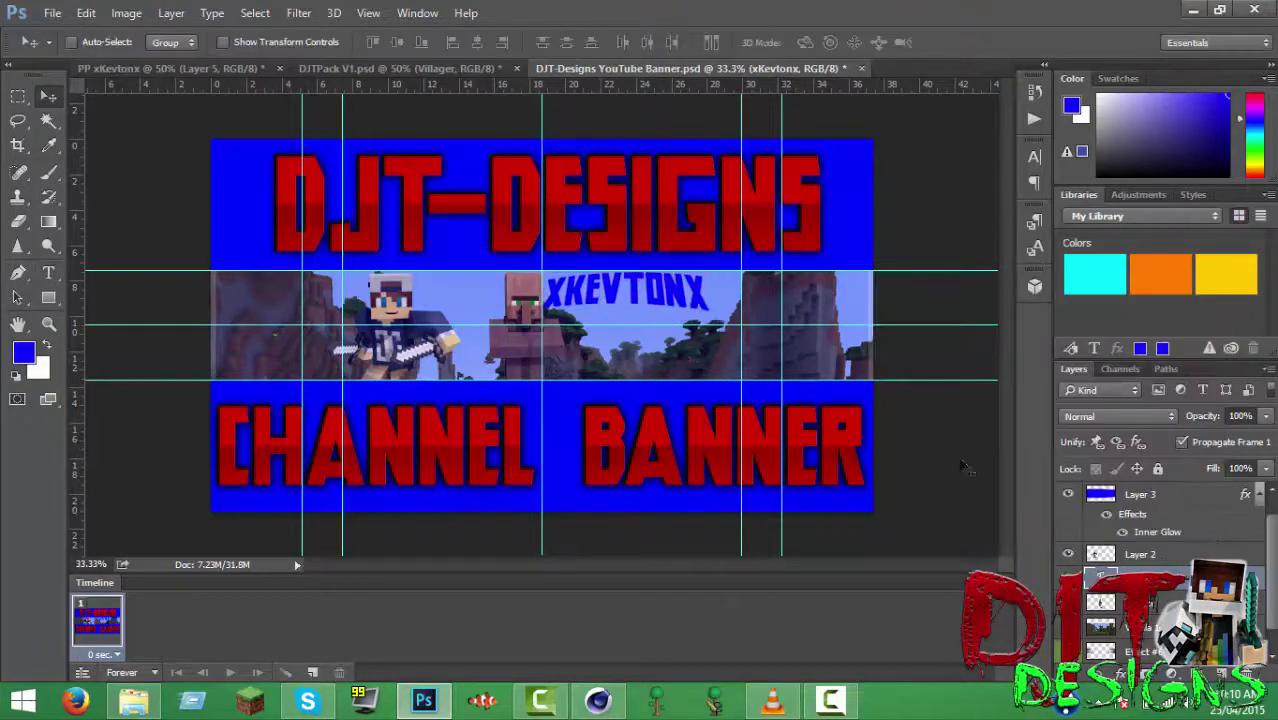
- Style the channel-name text with Bevel & Emboss, Stroke, inner and outer glows, shadows, and a cyan Satin at 100% opacity
{"action": "double_click", "coordinate": [1170, 578]}
{"action": "left_click", "coordinate": [823, 357]}
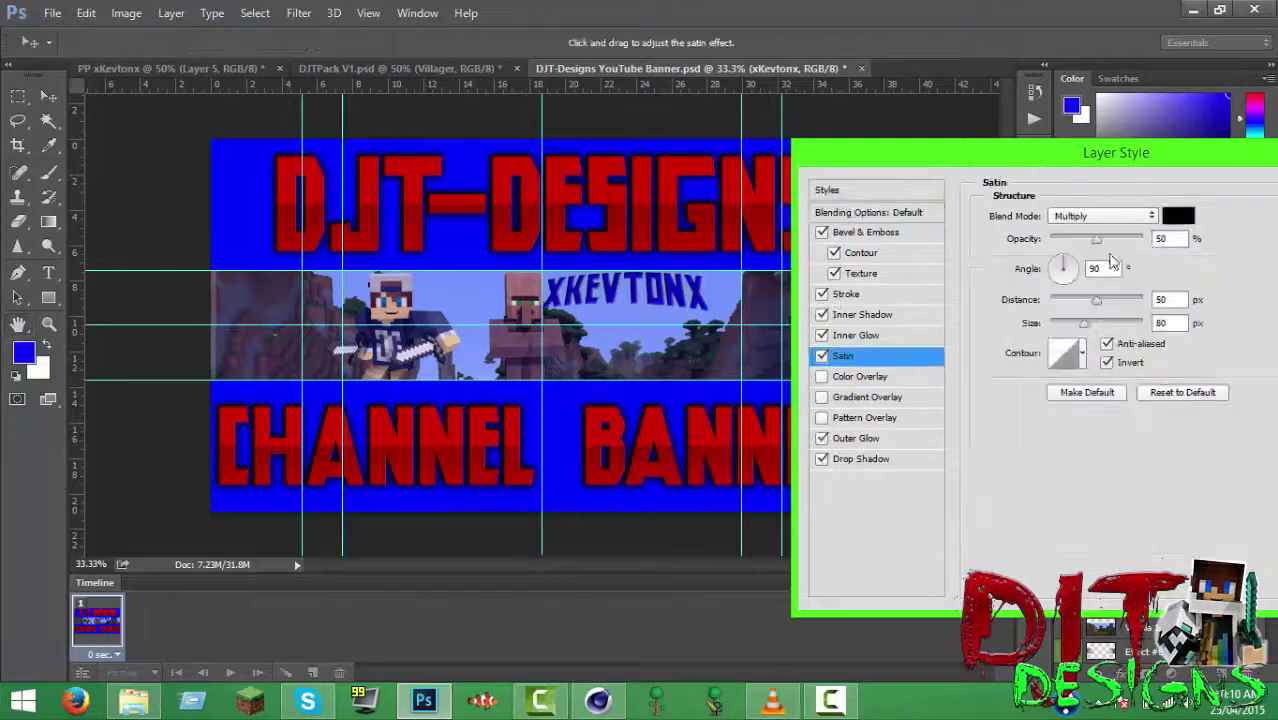
{"action": "left_click", "coordinate": [1177, 215]}
{"action": "left_click", "coordinate": [1084, 357]}
{"action": "type", "text": "100"}
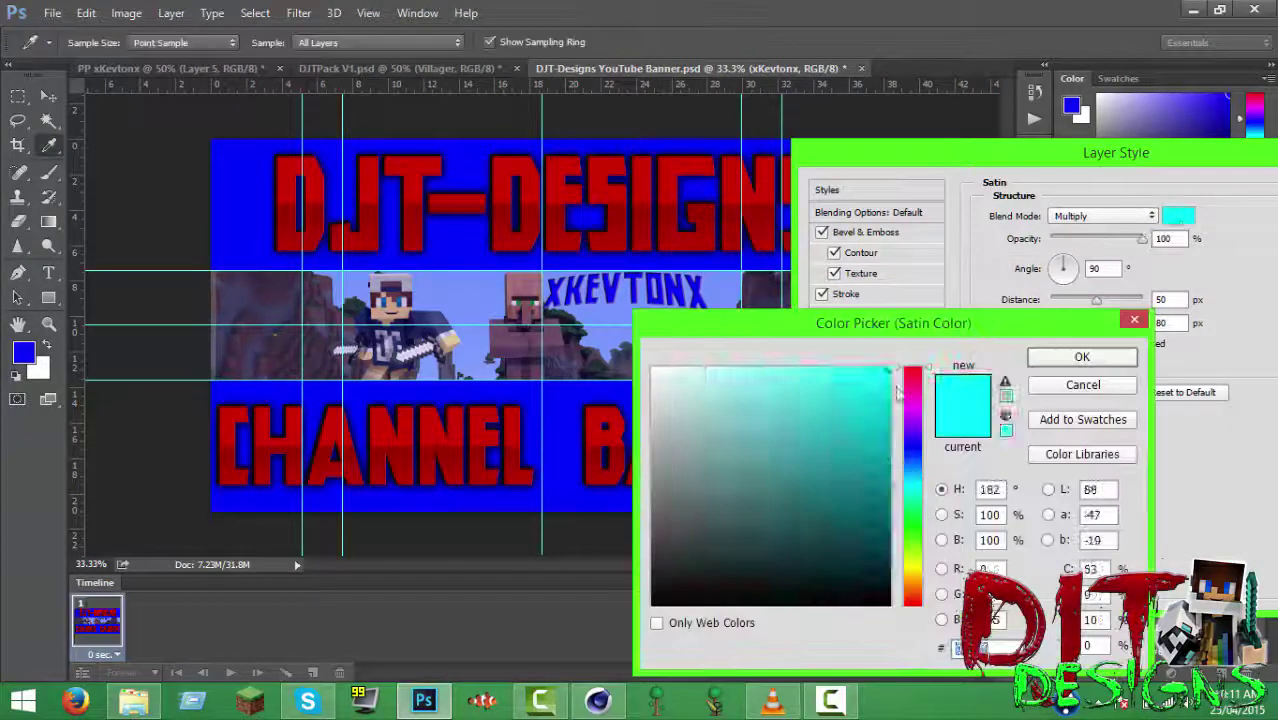
{"action": "left_click", "coordinate": [858, 438]}
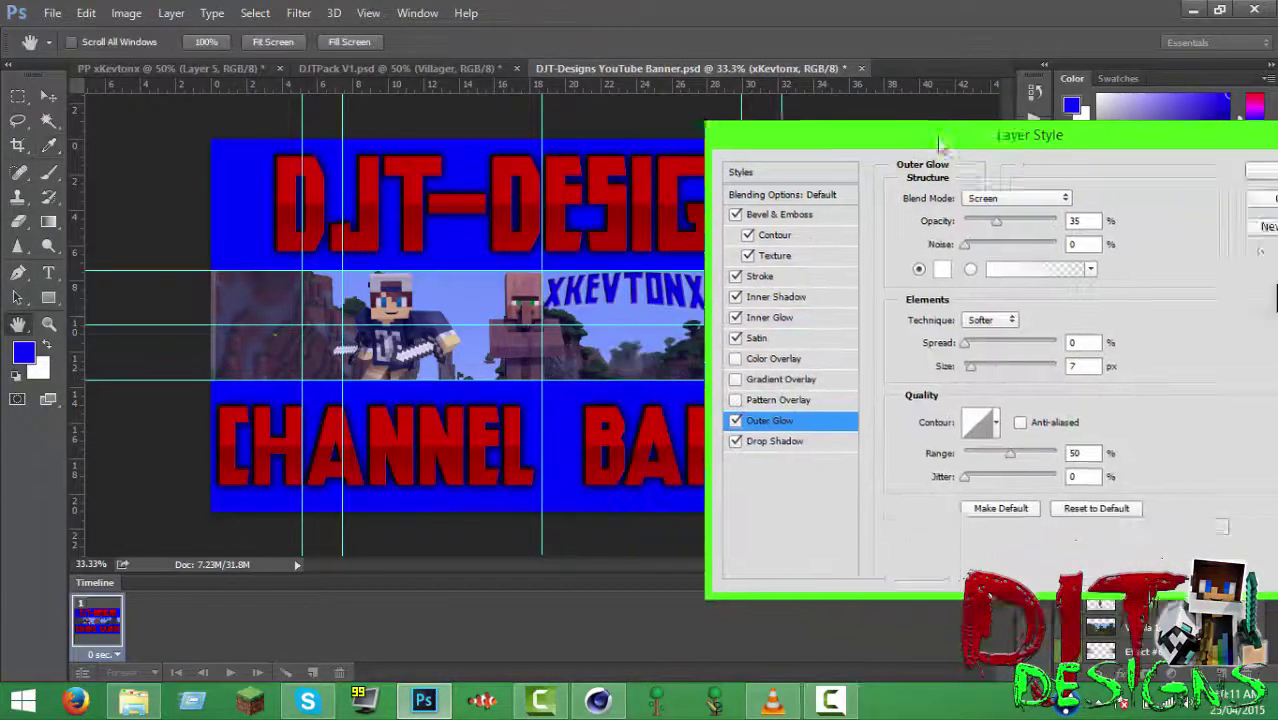
{"action": "left_click", "coordinate": [1262, 163]}
{"action": "double_click", "coordinate": [1180, 494]}
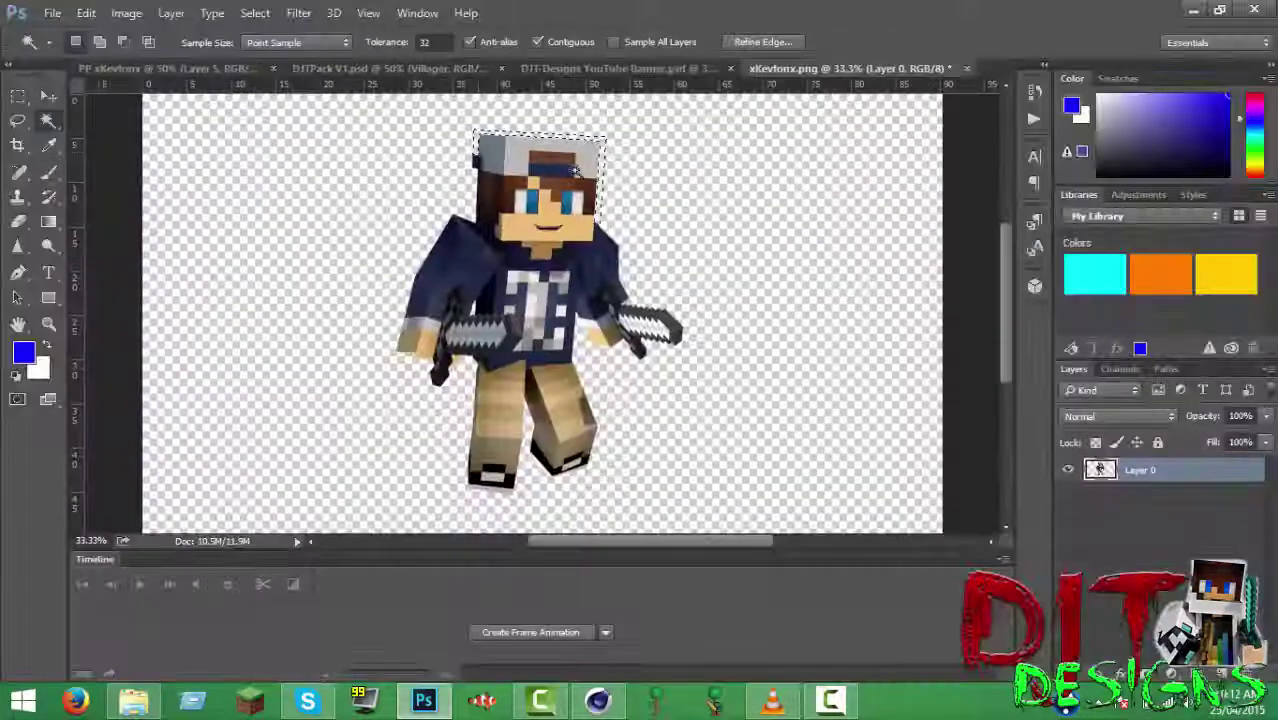
- Add the second character render at about 46% scale and arrange both characters, the villager and the channel name across the strip
{"action": "key", "text": "v"}
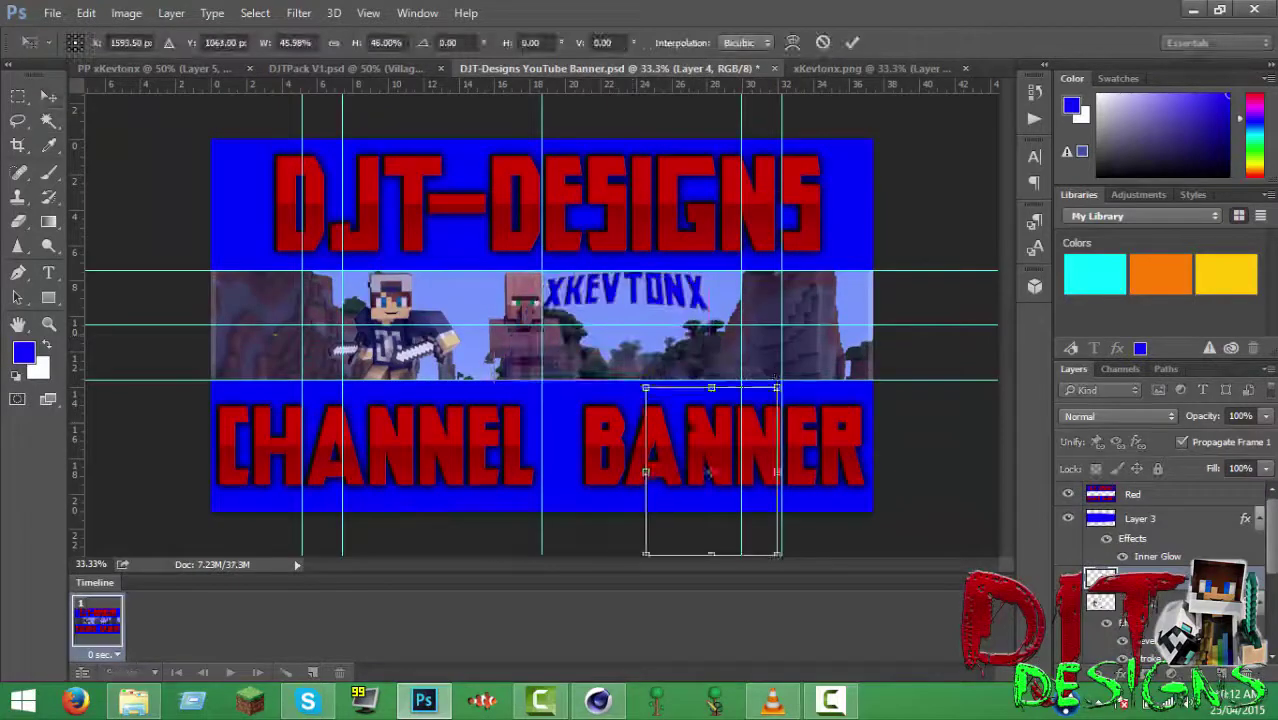
{"action": "left_click_drag", "start_coordinate": [708, 472], "coordinate": [718, 343]}
{"action": "key", "text": "Return"}
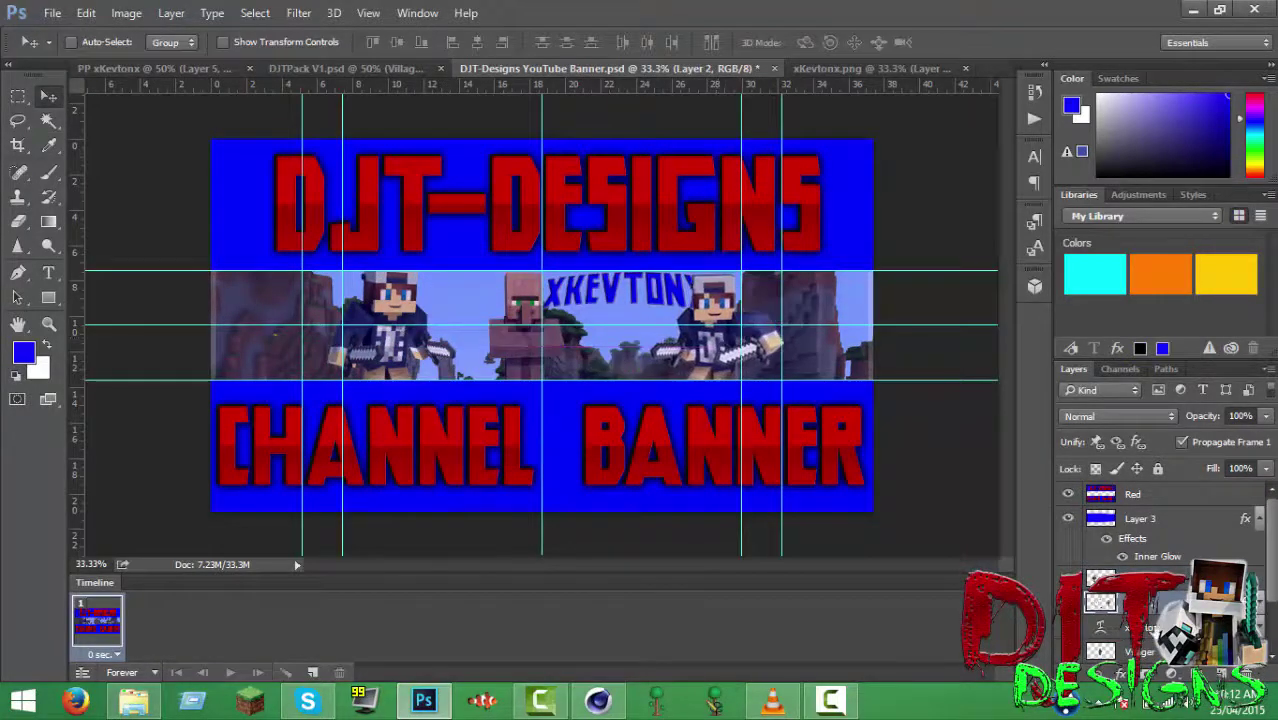
{"action": "left_click_drag", "start_coordinate": [646, 298], "coordinate": [622, 298], "text": "ctrl"}
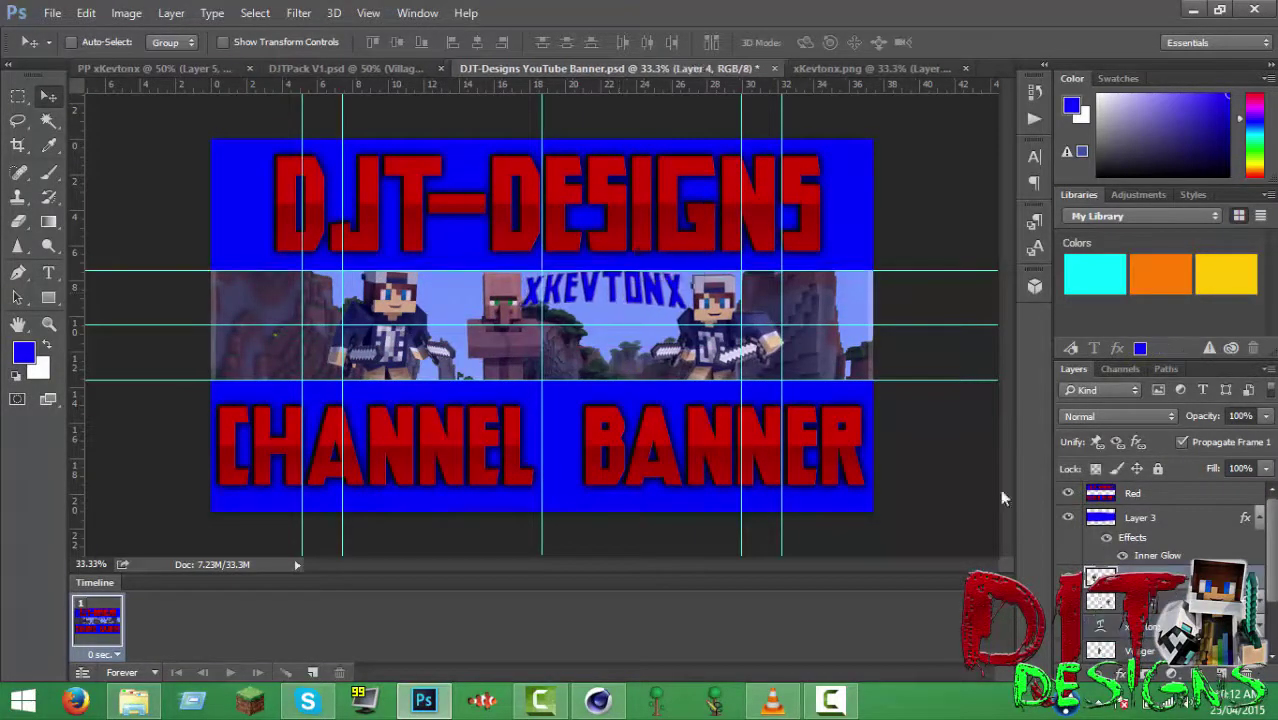
- Give the second character Bevel & Emboss with Contour, Stroke, inner and outer glows and shadows, and select the villager layer
{"action": "double_click", "coordinate": [1180, 493]}
{"action": "left_click_drag", "start_coordinate": [760, 152], "coordinate": [1022, 248]}
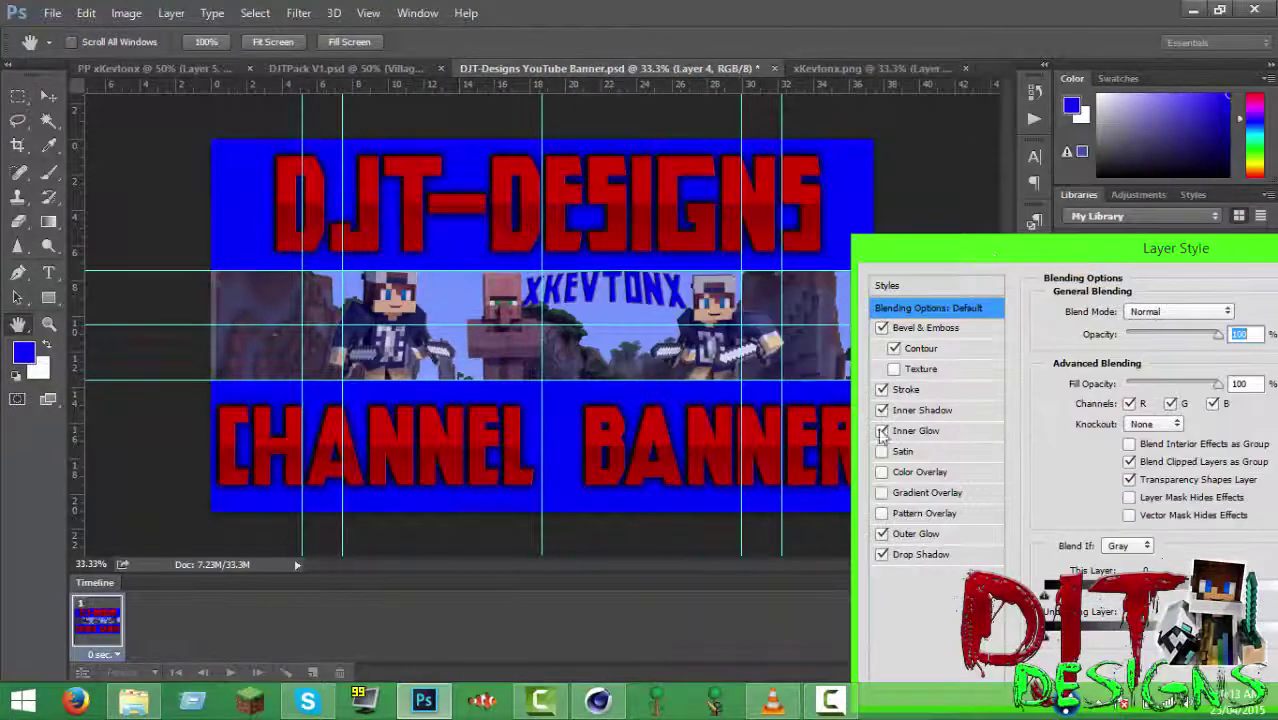
{"action": "key", "text": "Return"}
{"action": "scroll", "coordinate": [1270, 570], "scroll_direction": "down", "scroll_amount": 3}
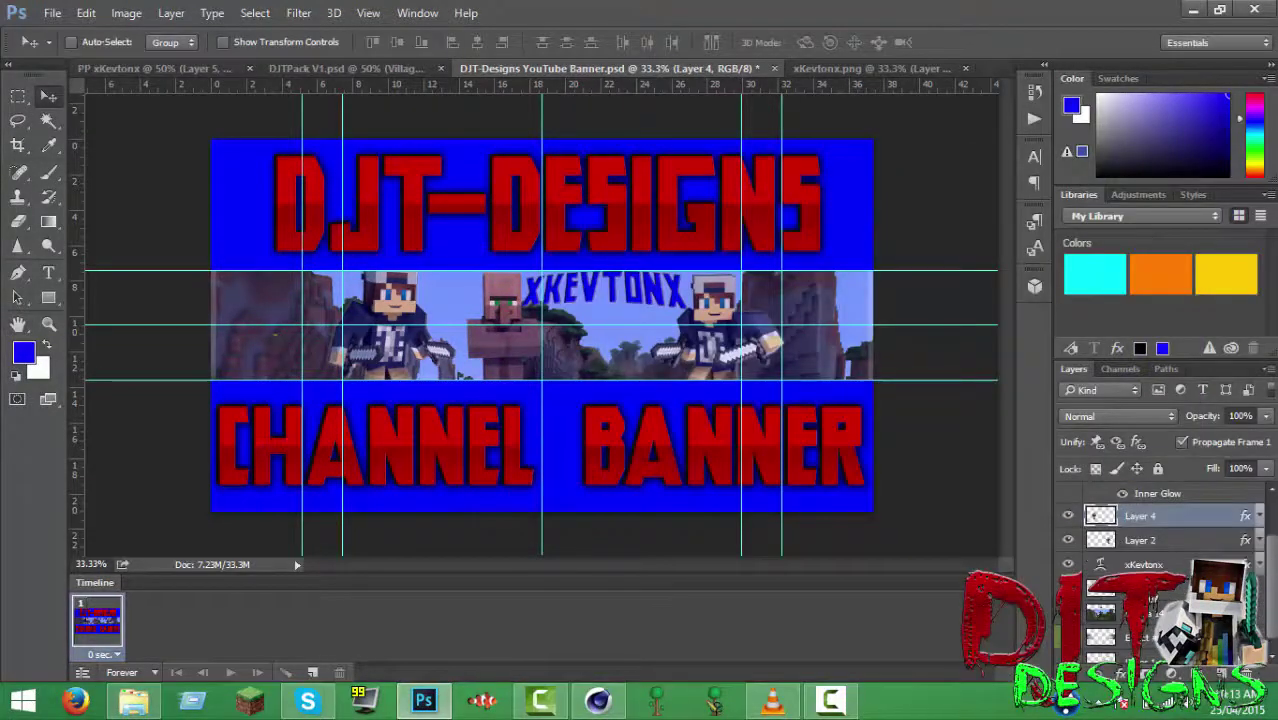
{"action": "double_click", "coordinate": [1200, 560]}
{"action": "left_click", "coordinate": [1133, 237]}
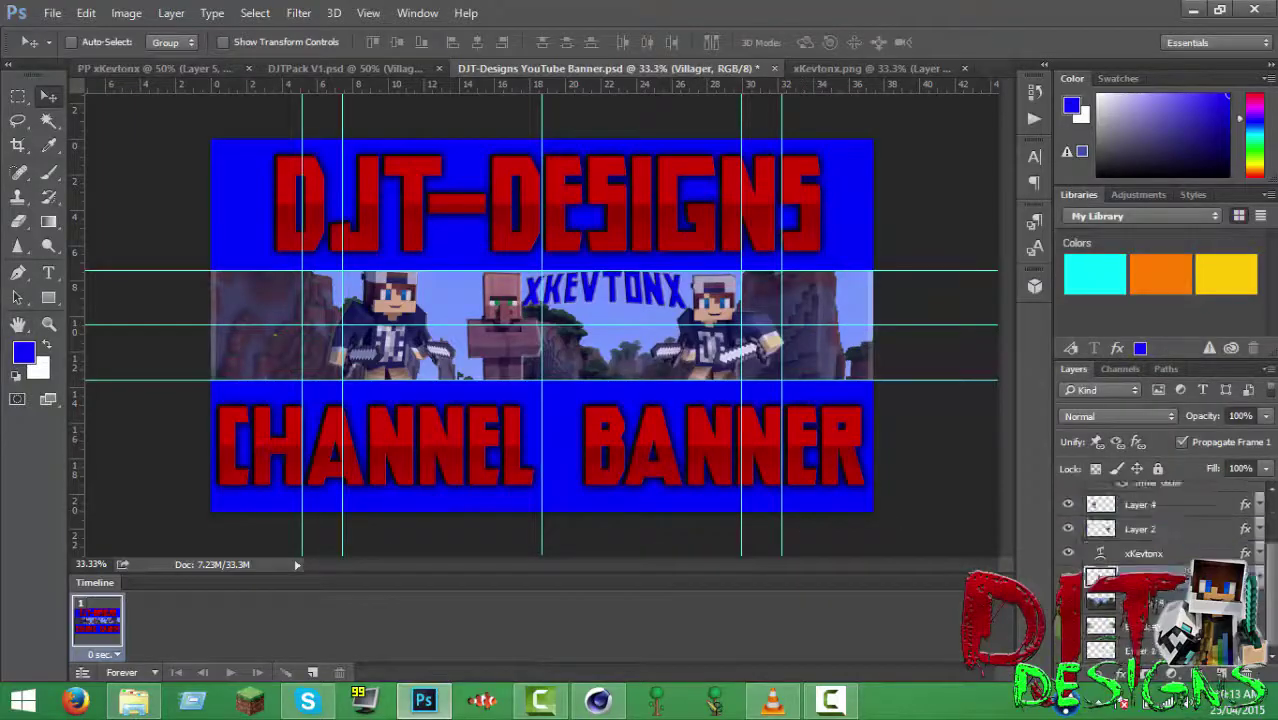